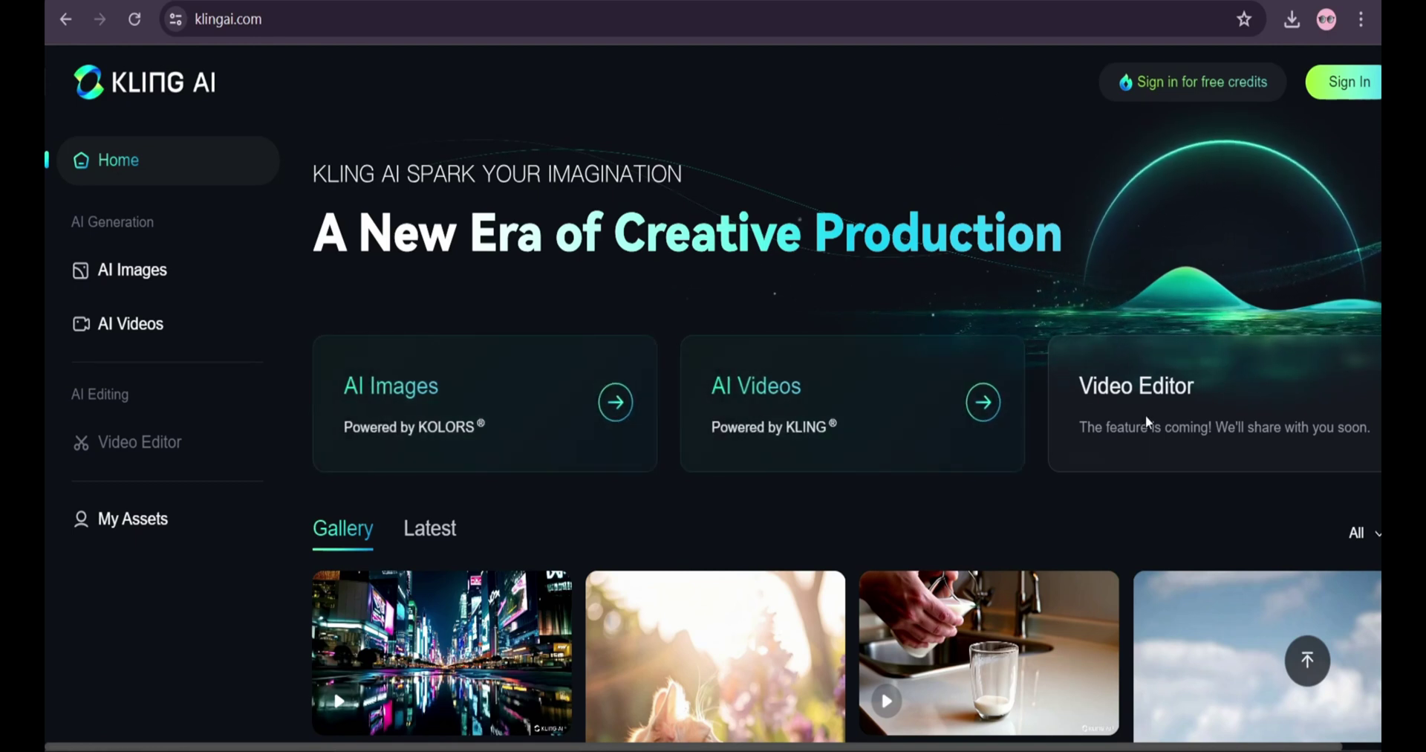
Sign in to Kling AI from the home page
scroll(917, 523, down, 5)
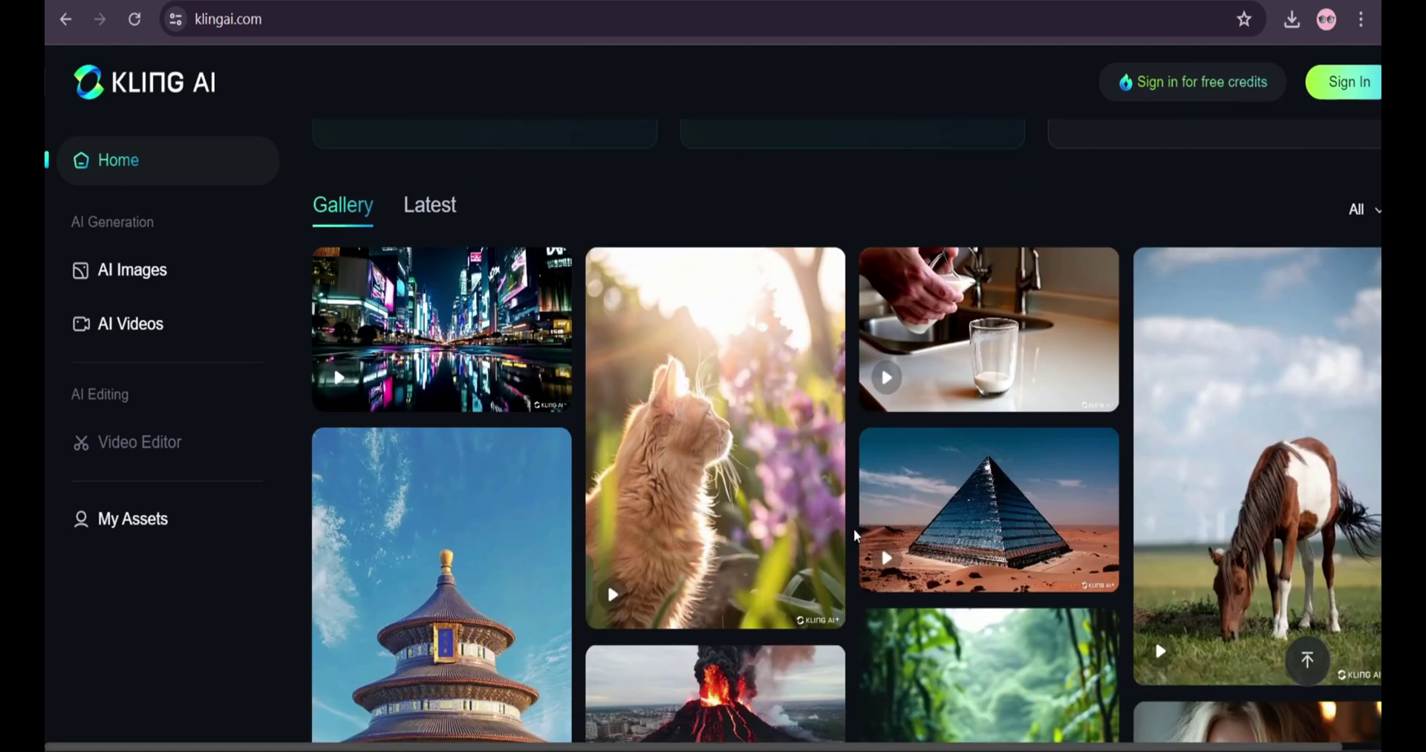
scroll(854, 529, down, 10)
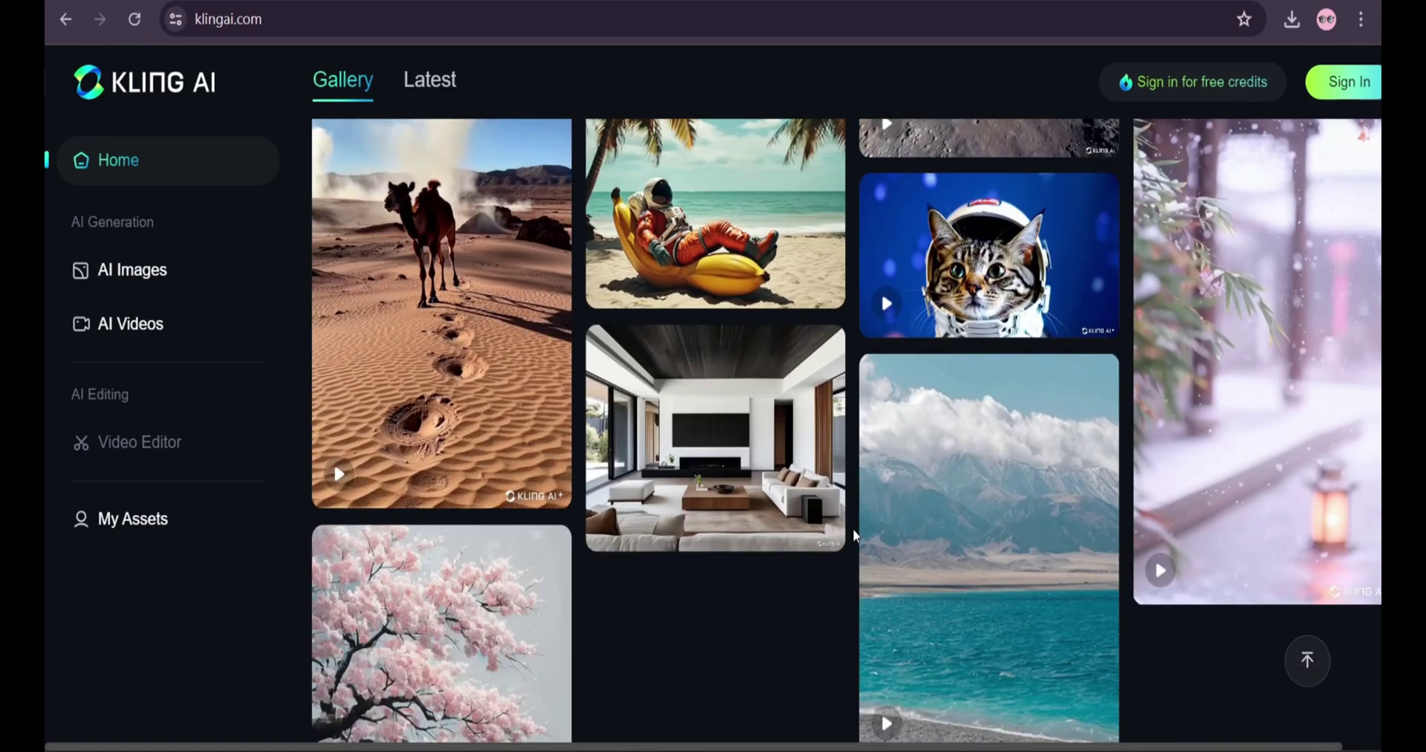
scroll(853, 531, up, 15)
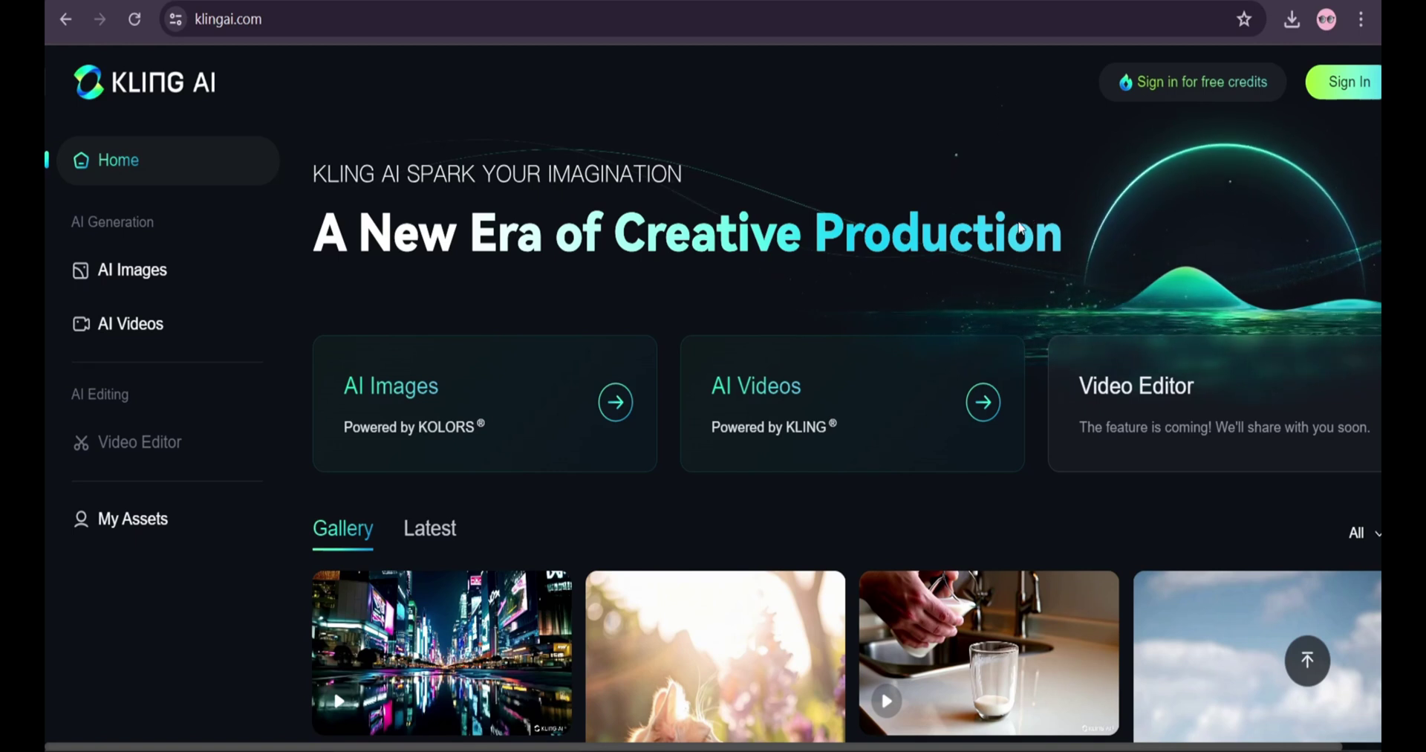
click(1348, 82)
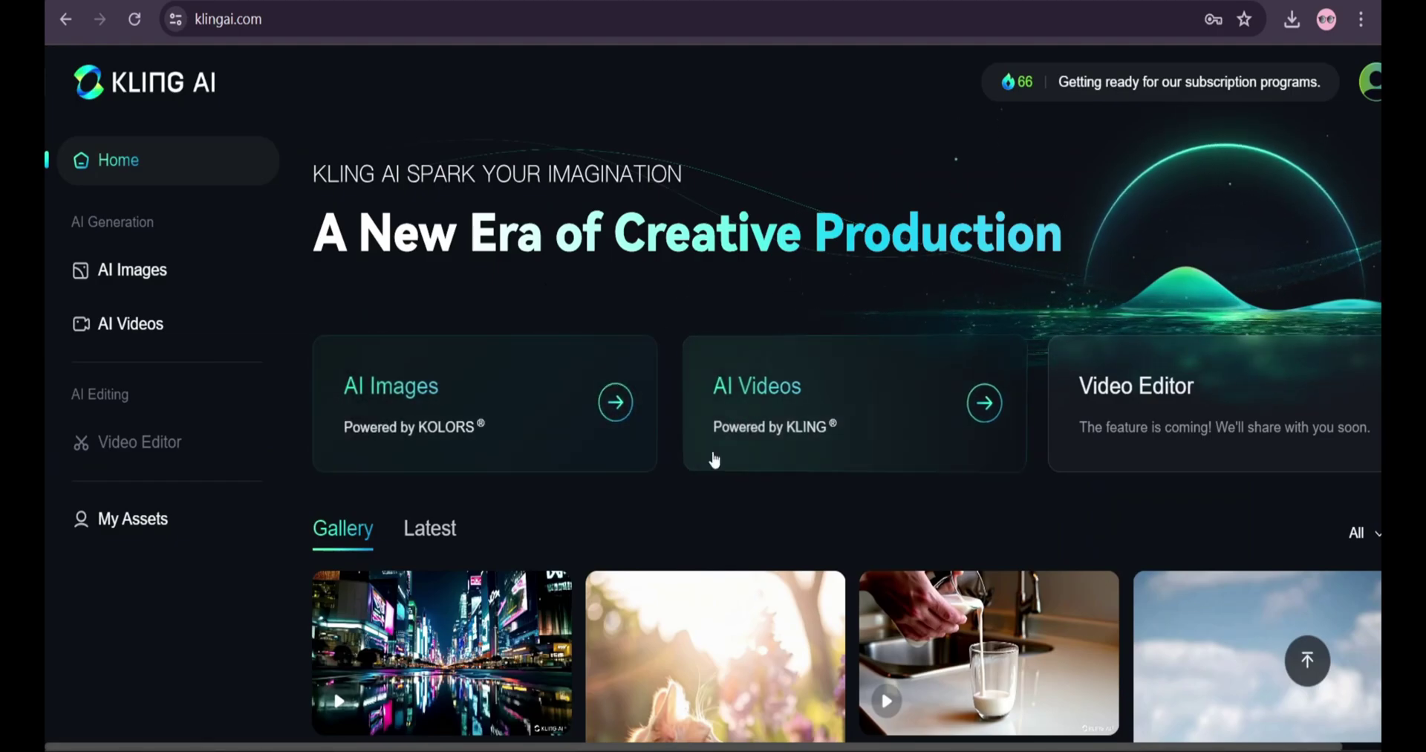
Go to AI Videos, preview Image to Video, then settle on the Text to Video tab
click(843, 414)
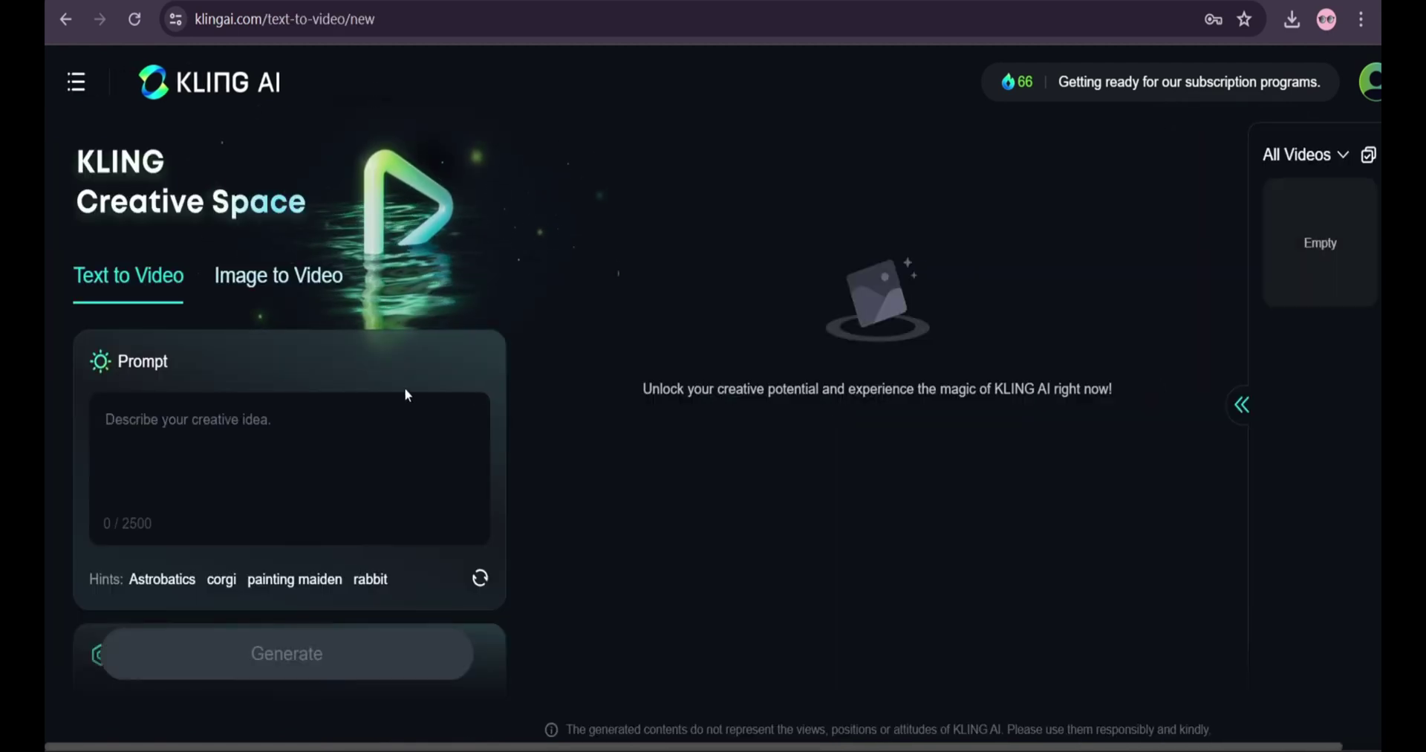
click(286, 285)
click(135, 283)
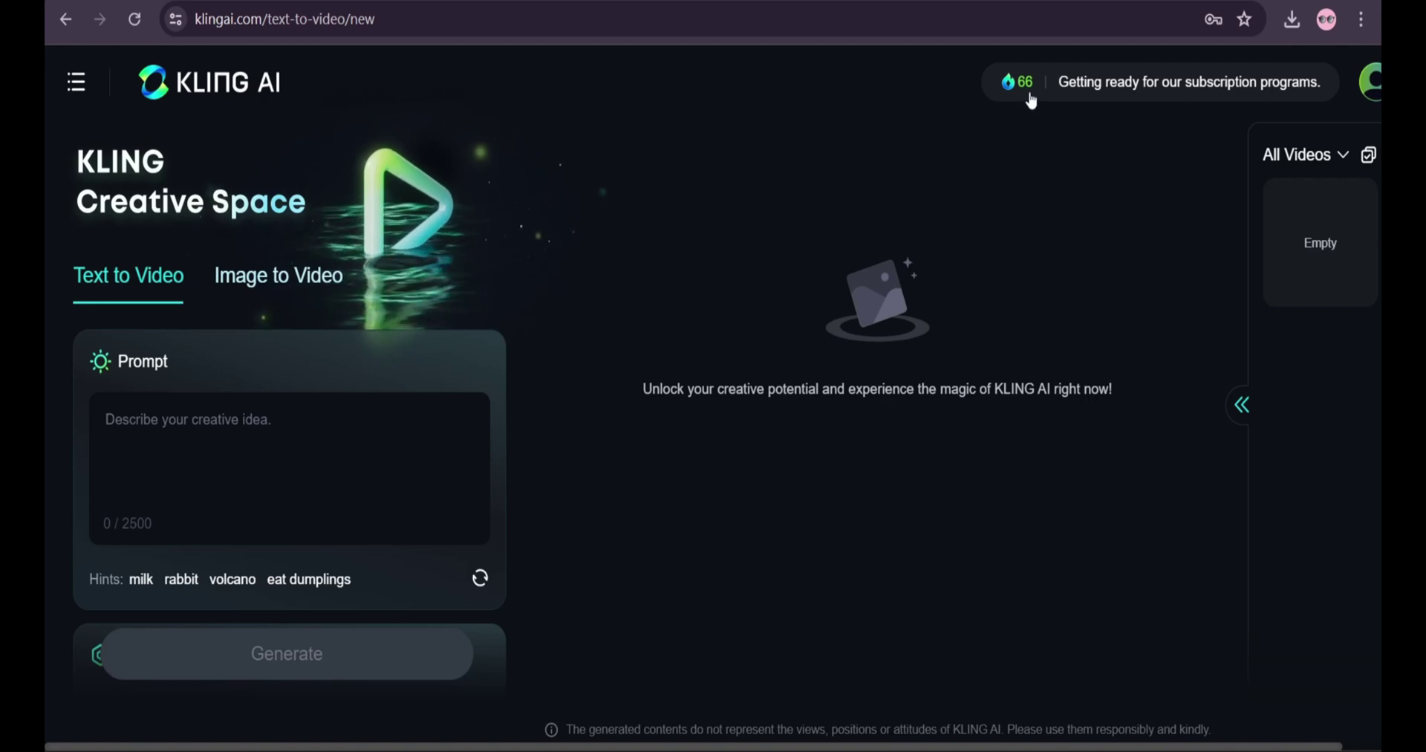
mouse_move(1030, 96)
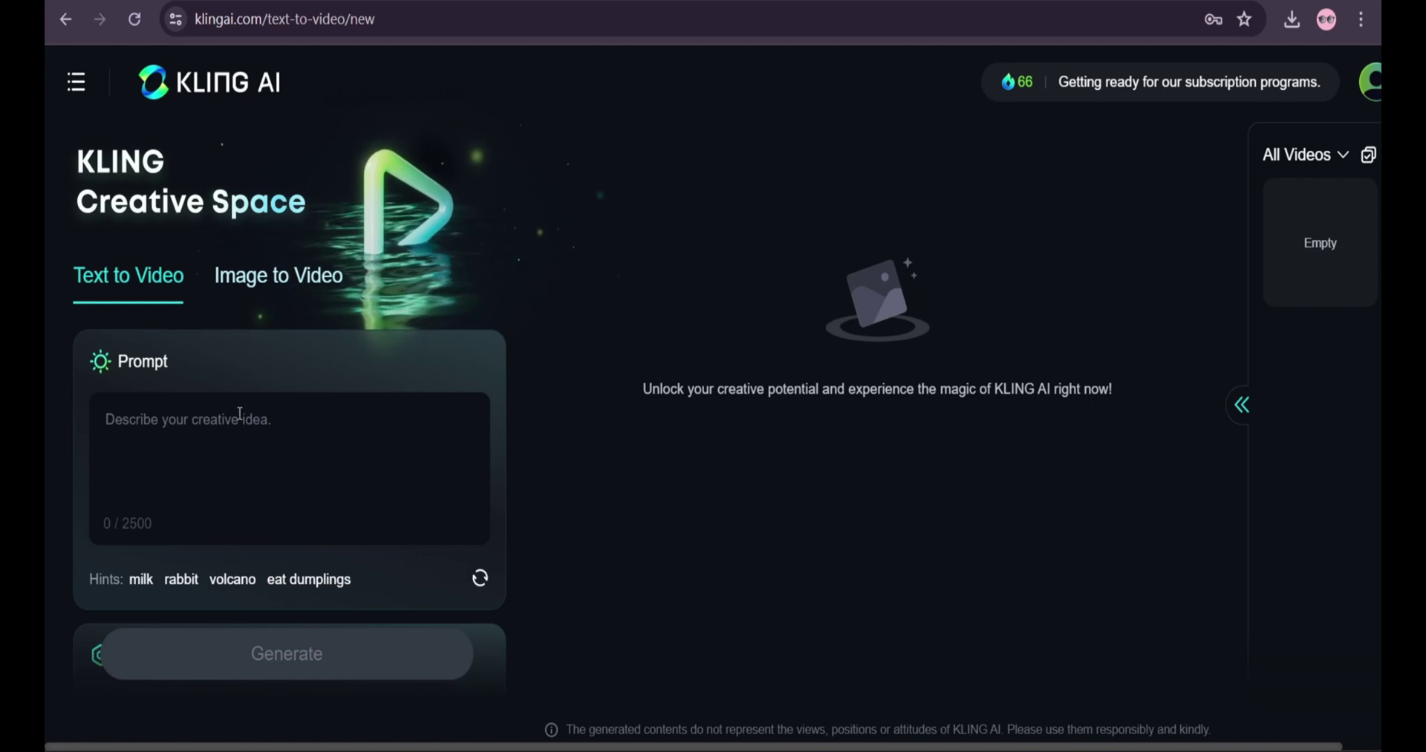
Paste 'an astronaut walking in mars , cinematic' and check the High Performance, 5s settings
scroll(178, 438, down, 4)
scroll(180, 427, up, 4)
text(an astronaut walking in mars , cinematic)
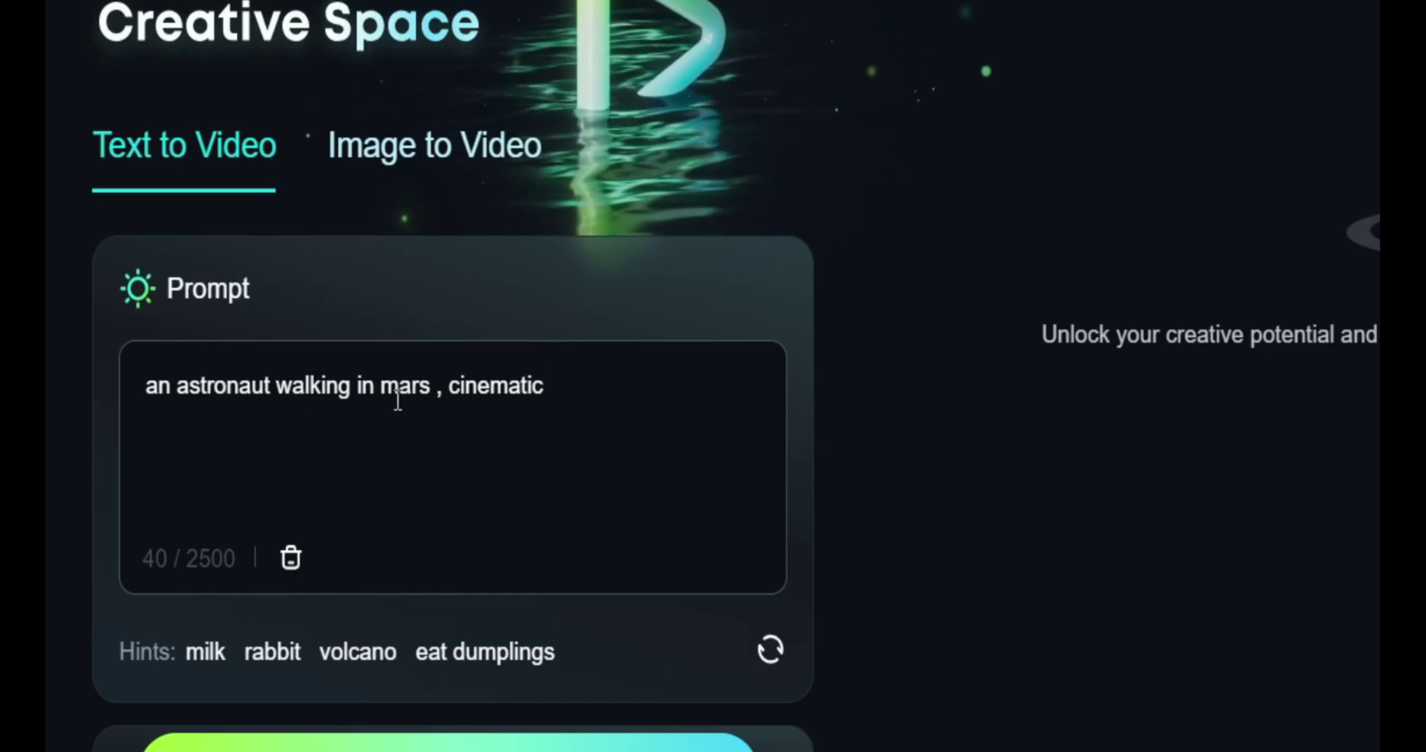
scroll(505, 424, down, 2)
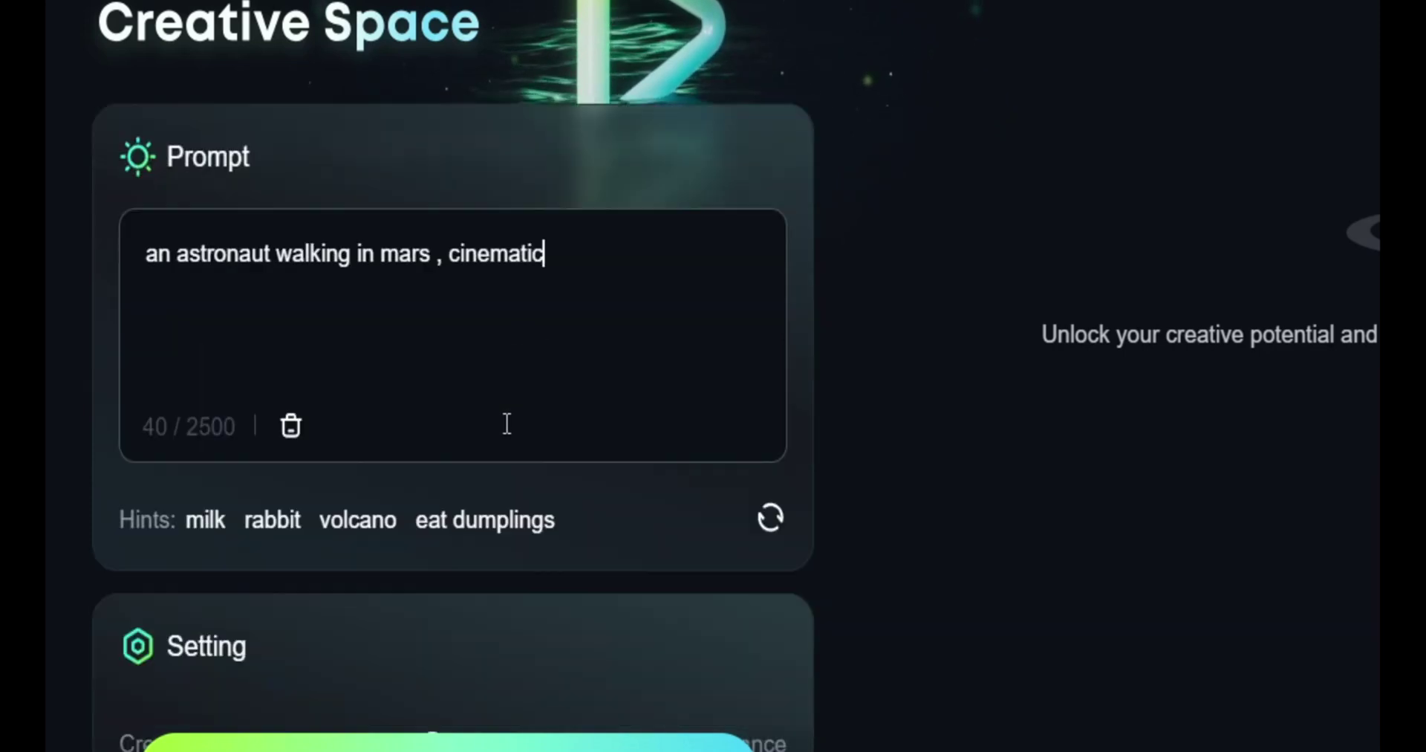
scroll(508, 423, down, 1)
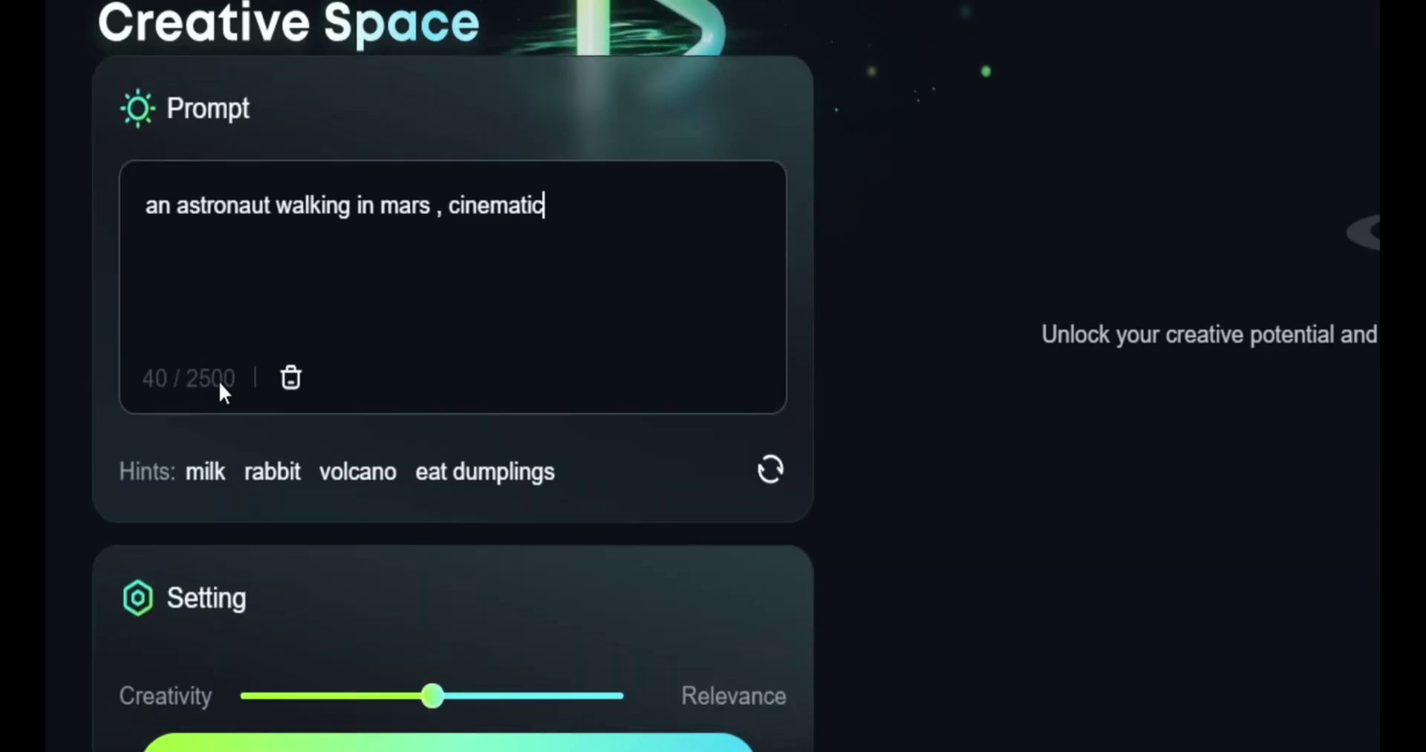
scroll(233, 392, up, 3)
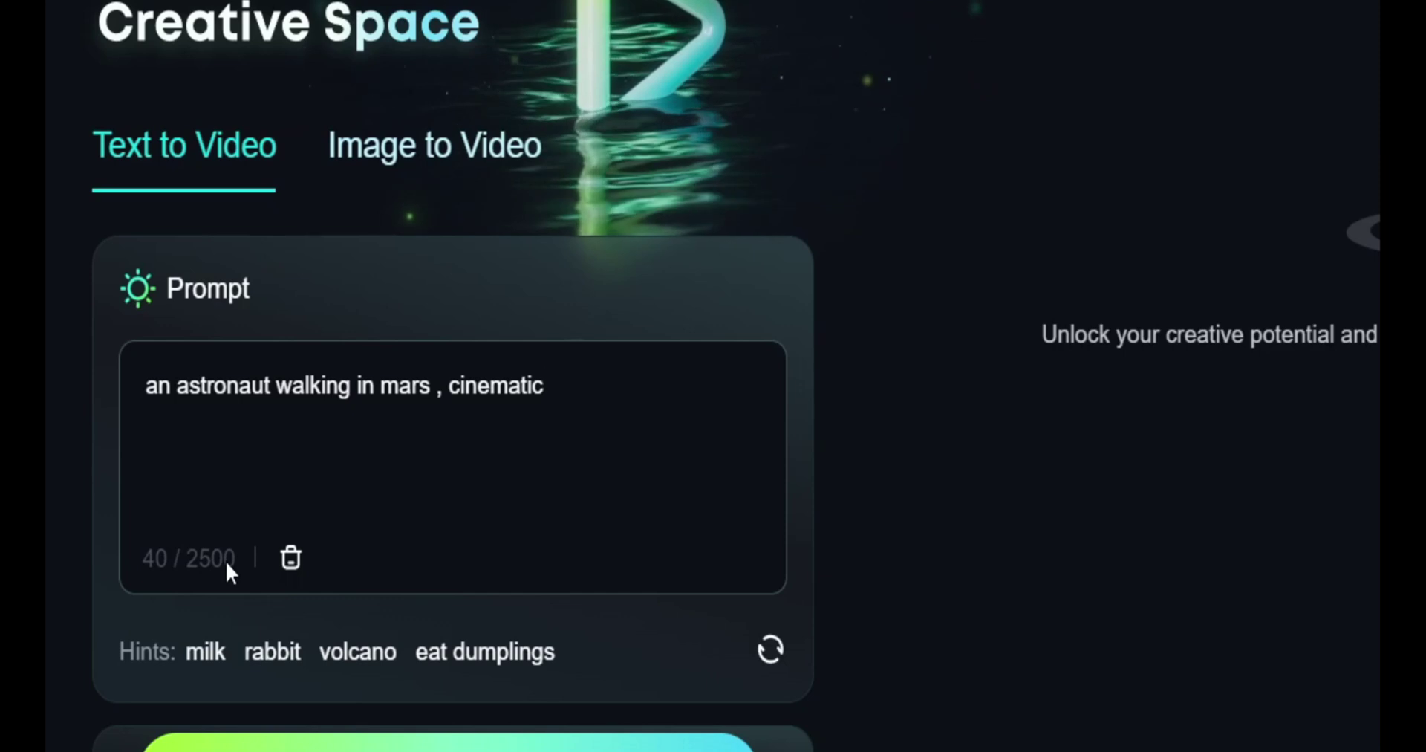
scroll(214, 541, down, 5)
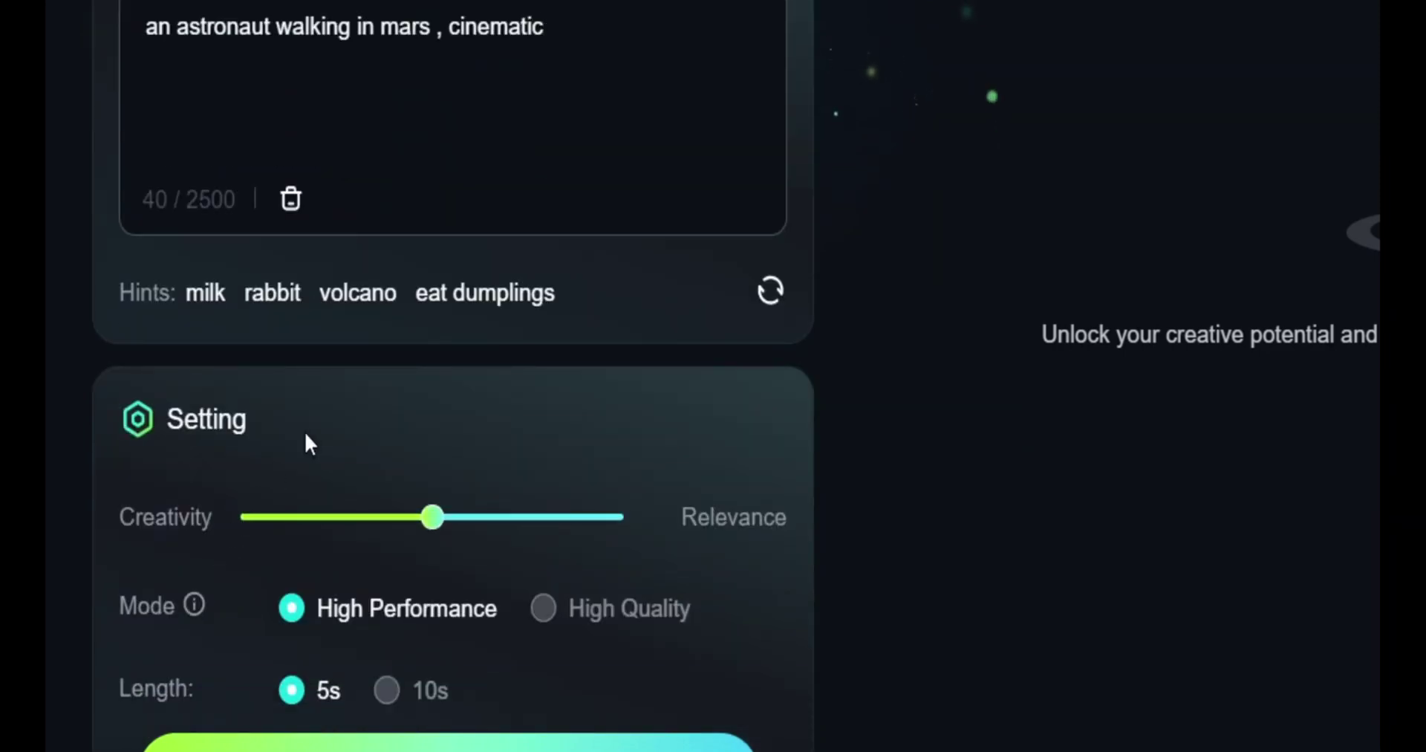
scroll(394, 455, down, 3)
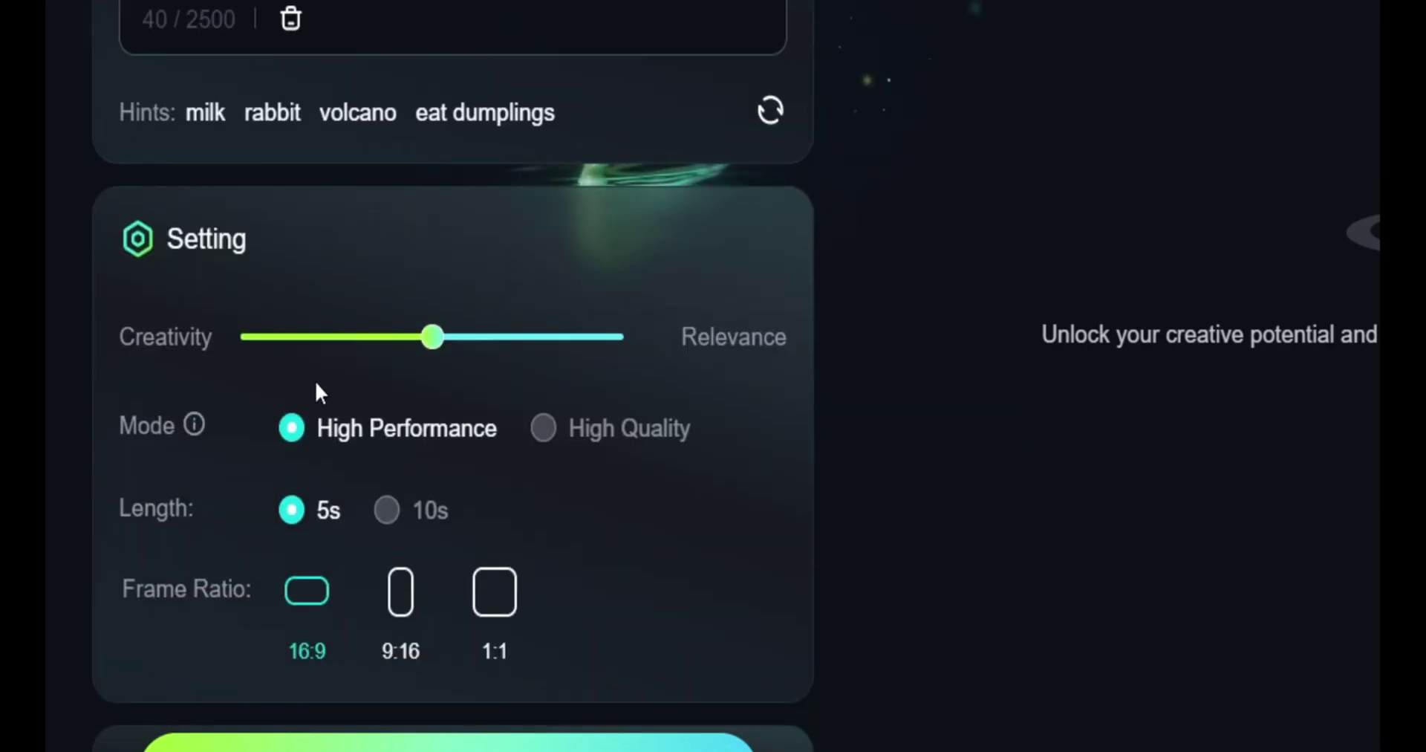
mouse_move(414, 341)
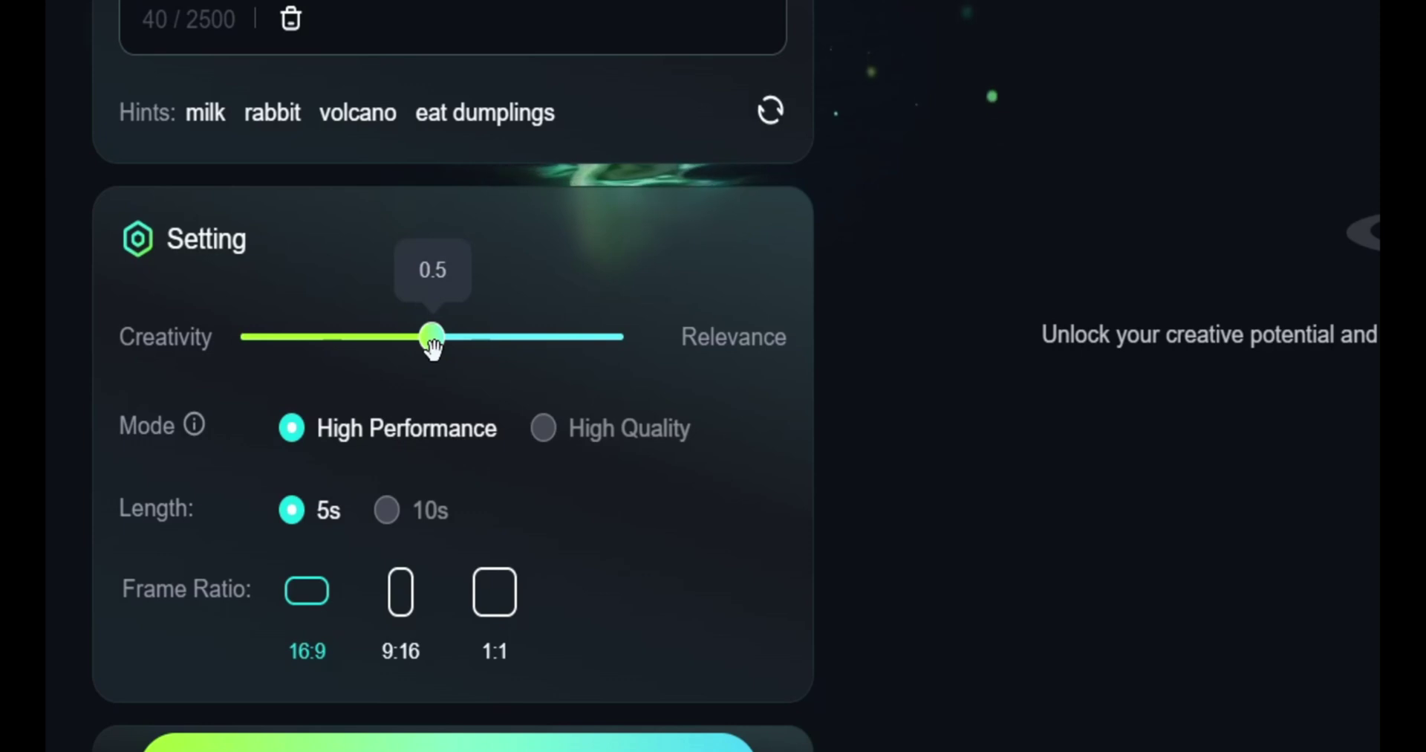
mouse_move(437, 351)
mouse_down()
mouse_move(602, 354)
mouse_move(440, 353)
mouse_up()
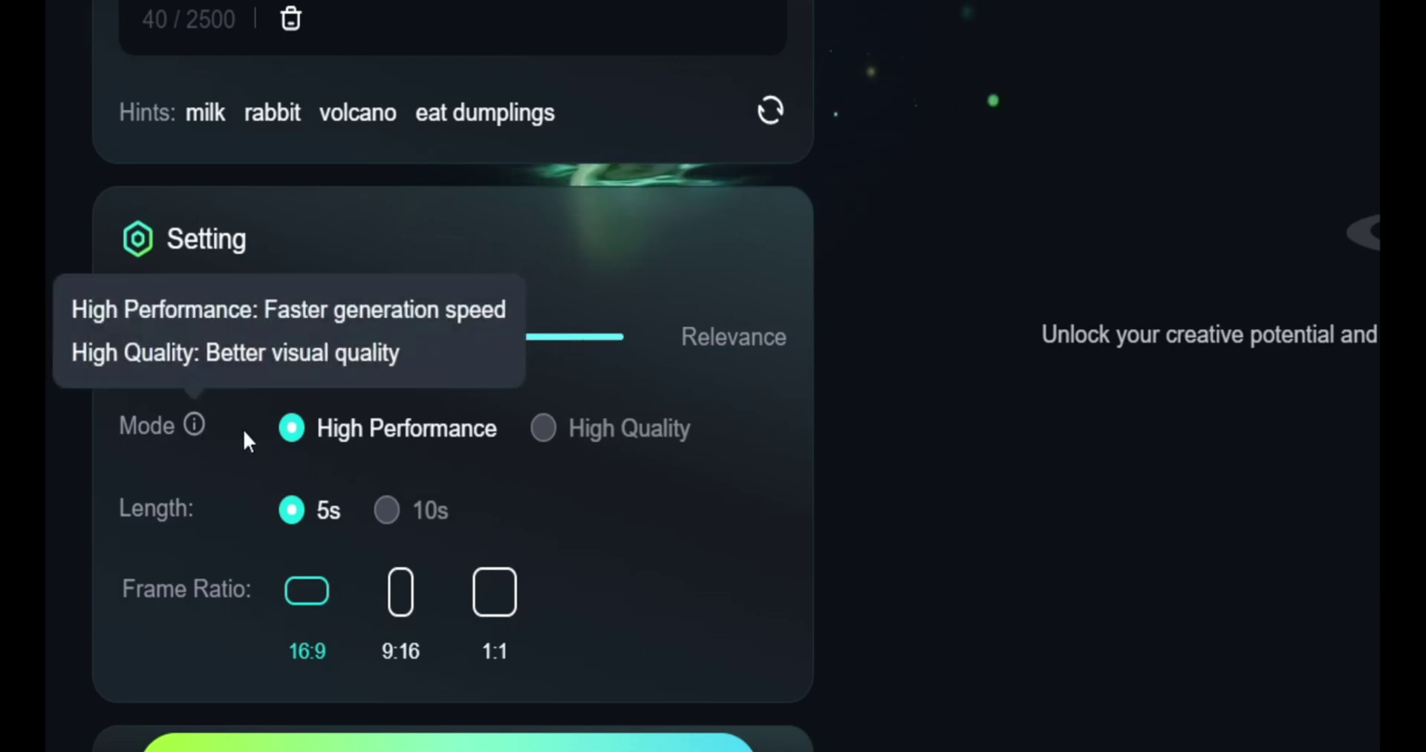
mouse_move(193, 423)
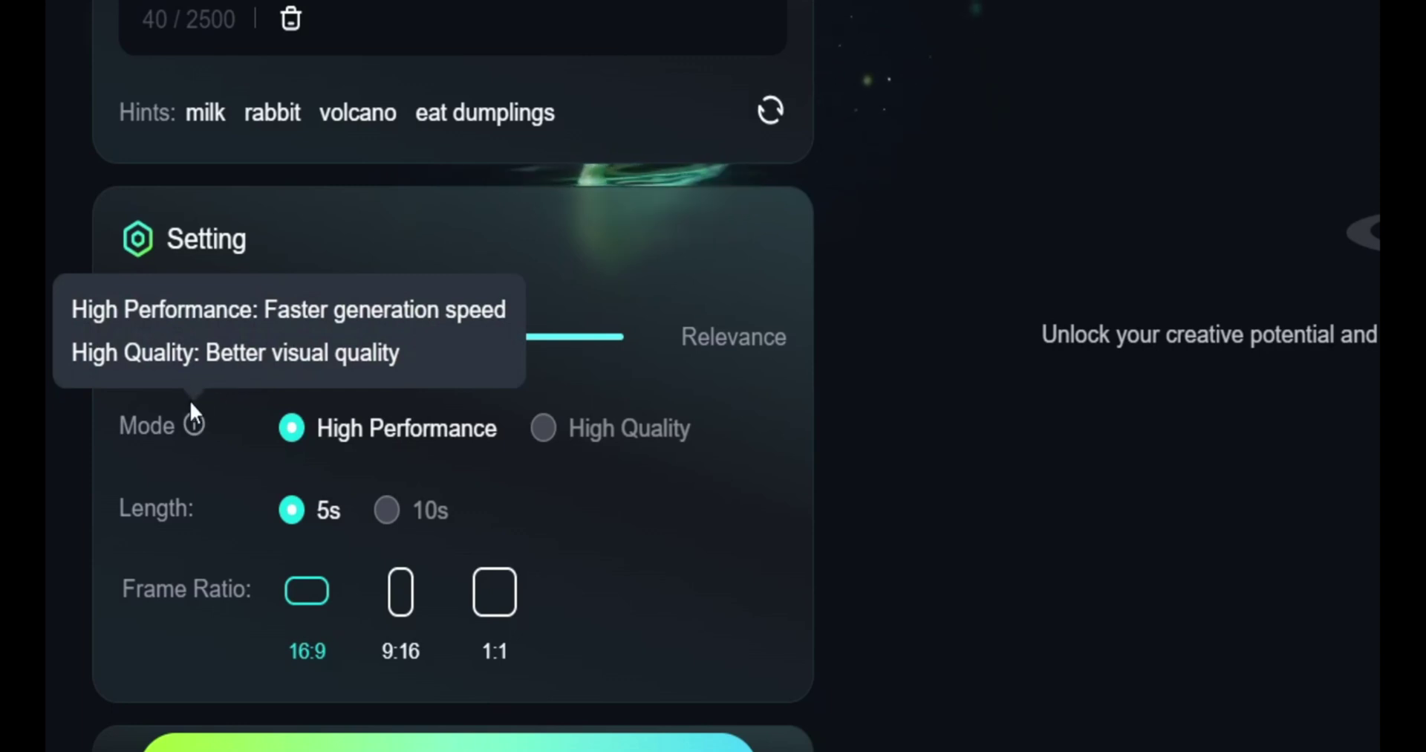
click(543, 438)
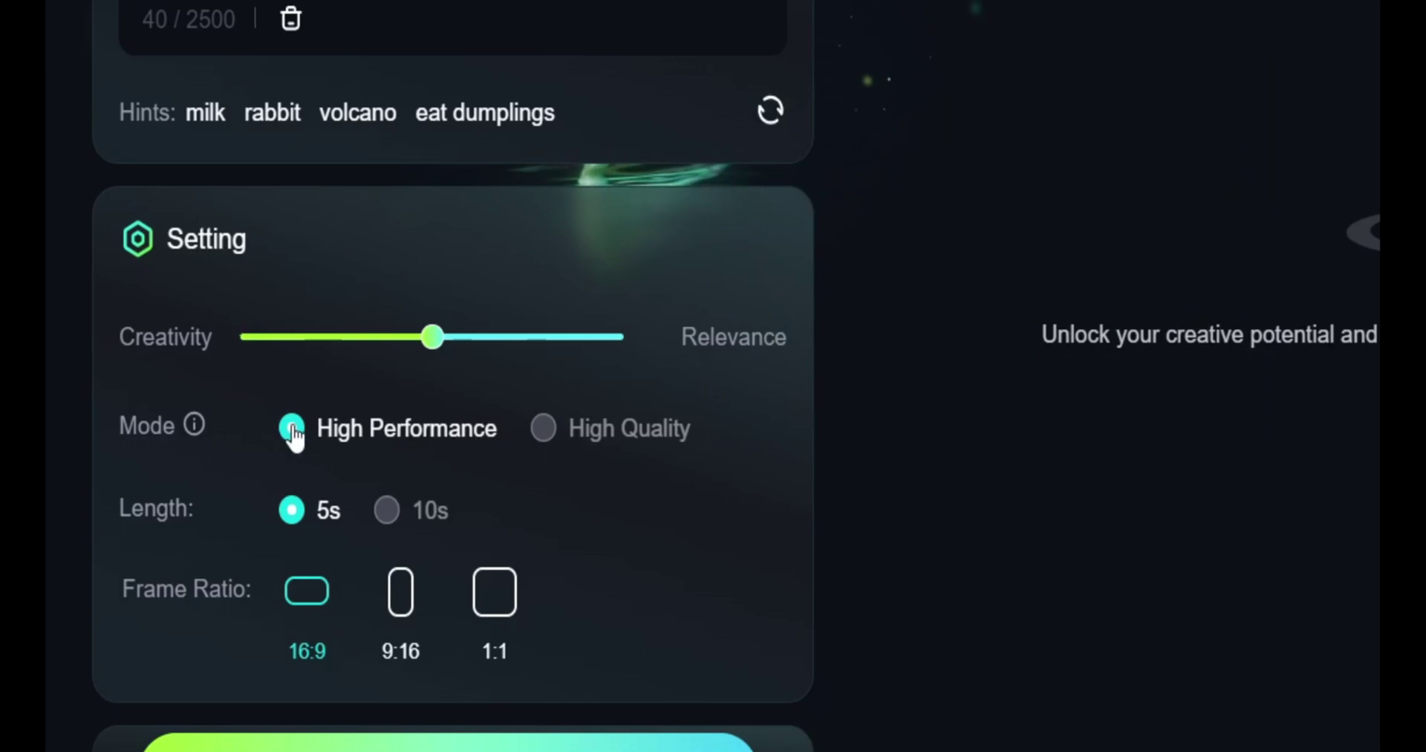
mouse_move(541, 422)
mouse_move(381, 519)
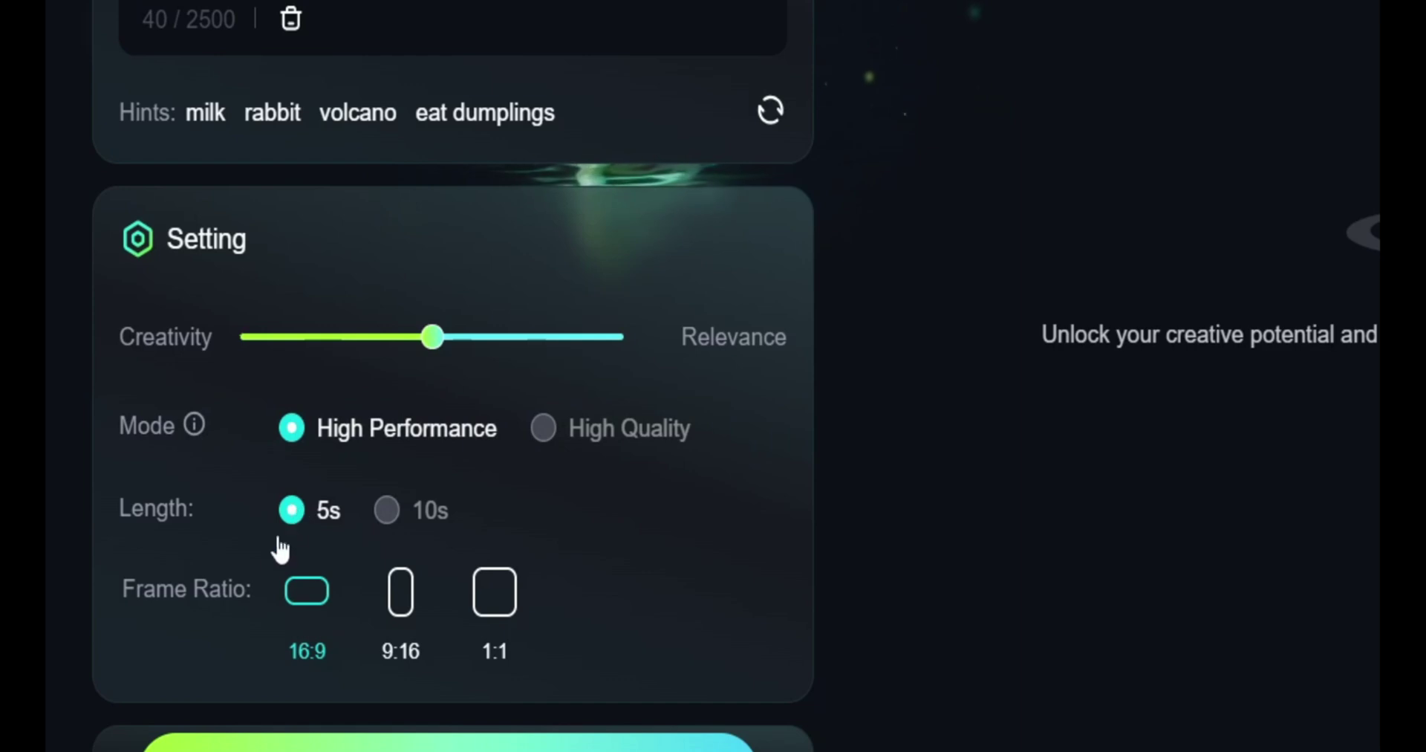
click(391, 598)
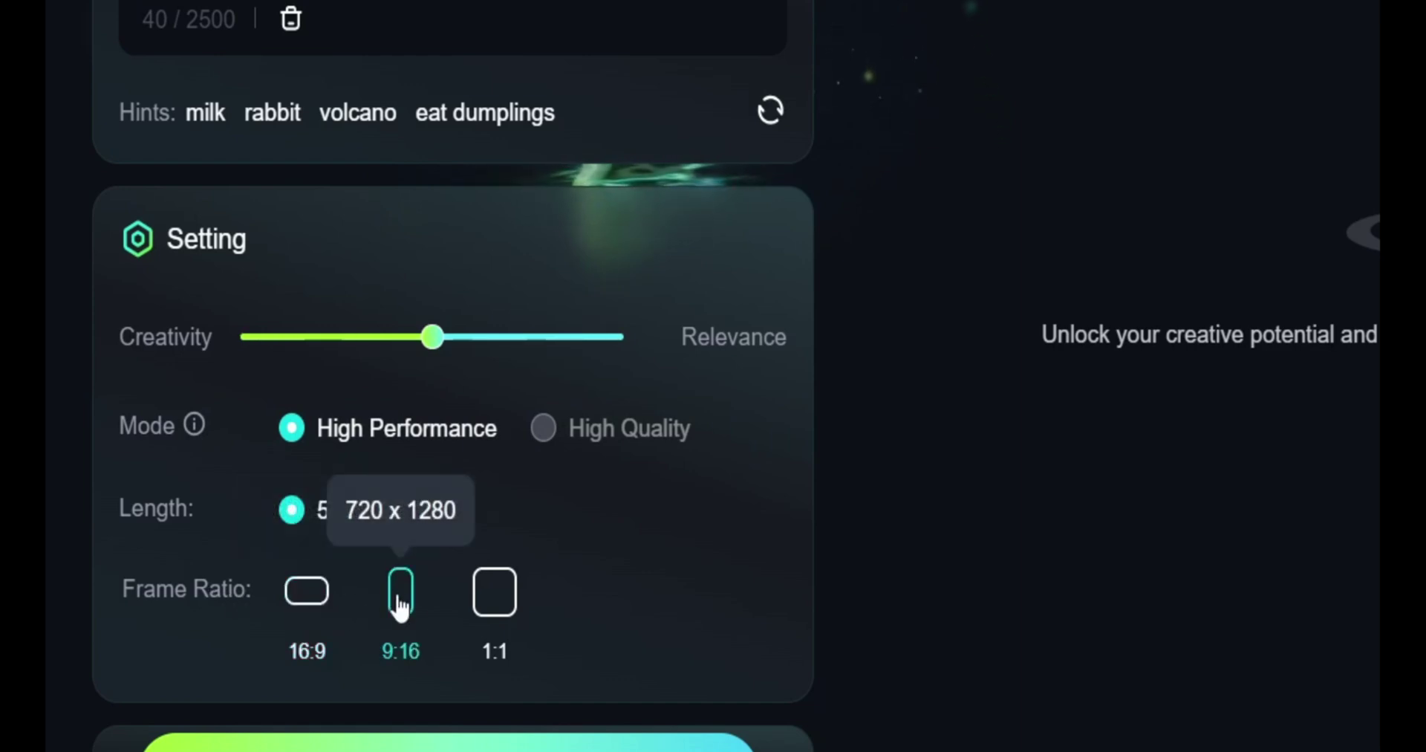
click(299, 600)
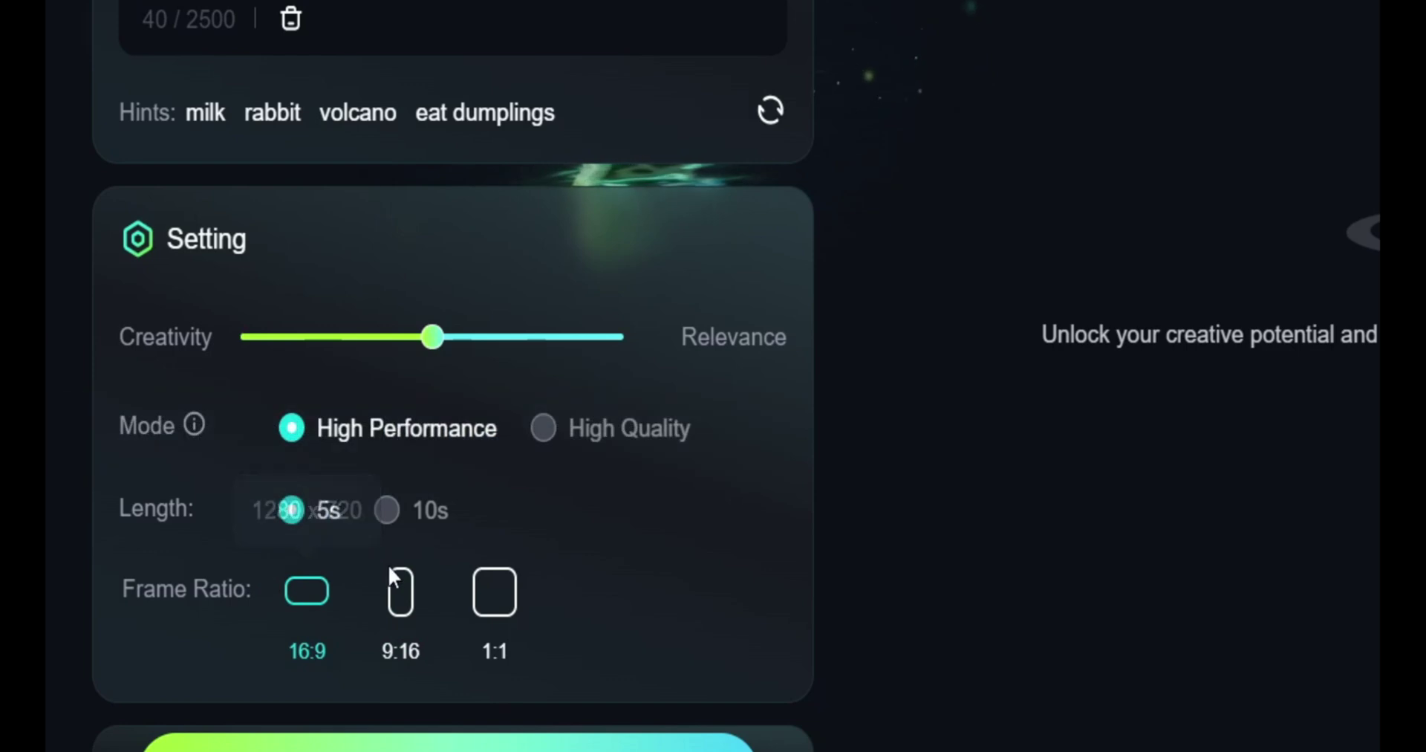
scroll(371, 556, down, 10)
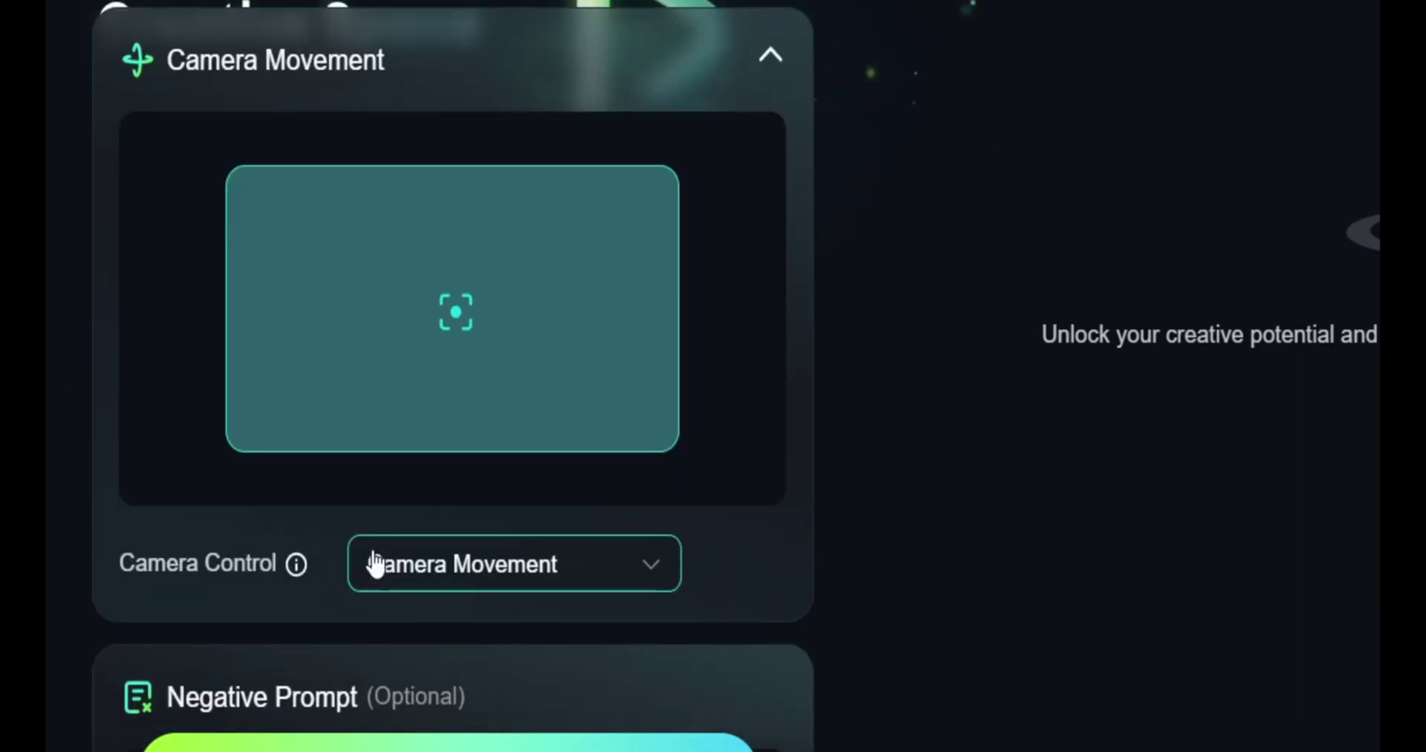
click(585, 576)
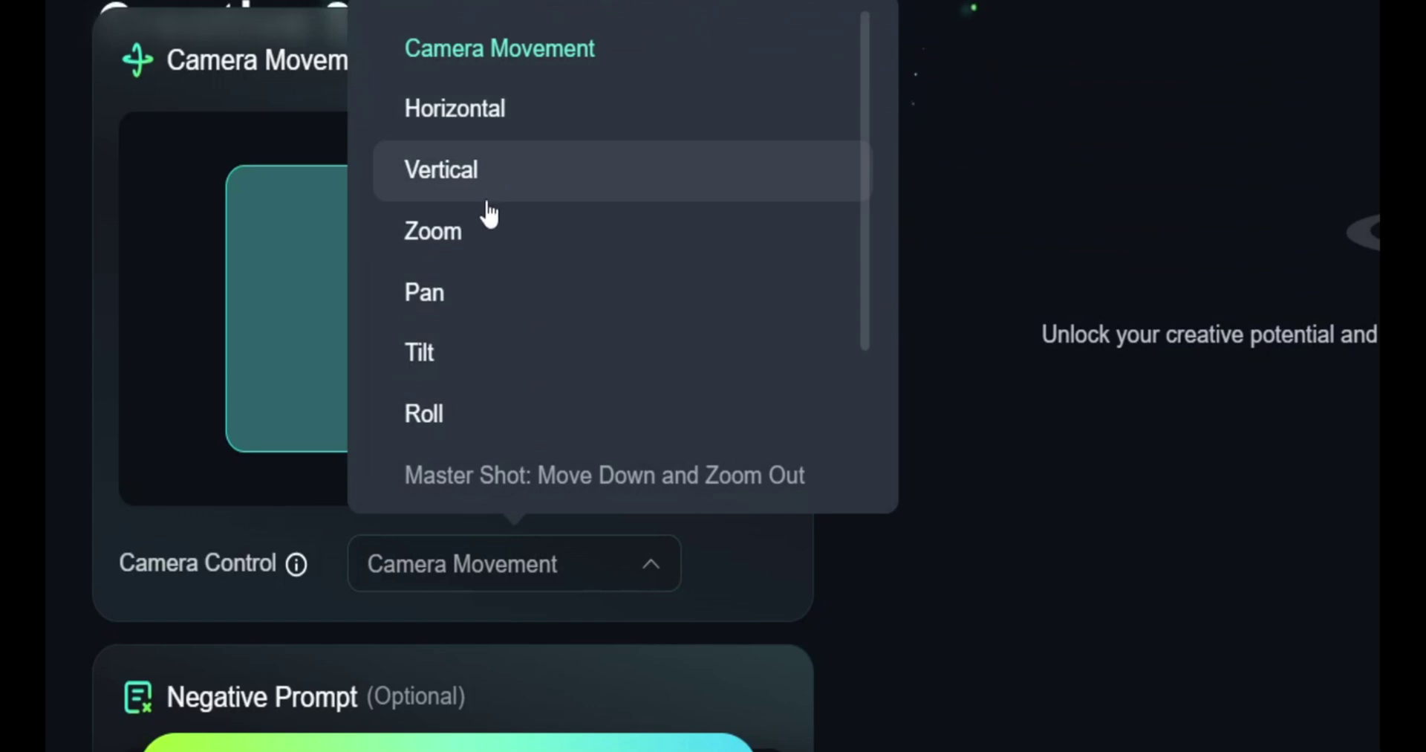
scroll(537, 376, down, 3)
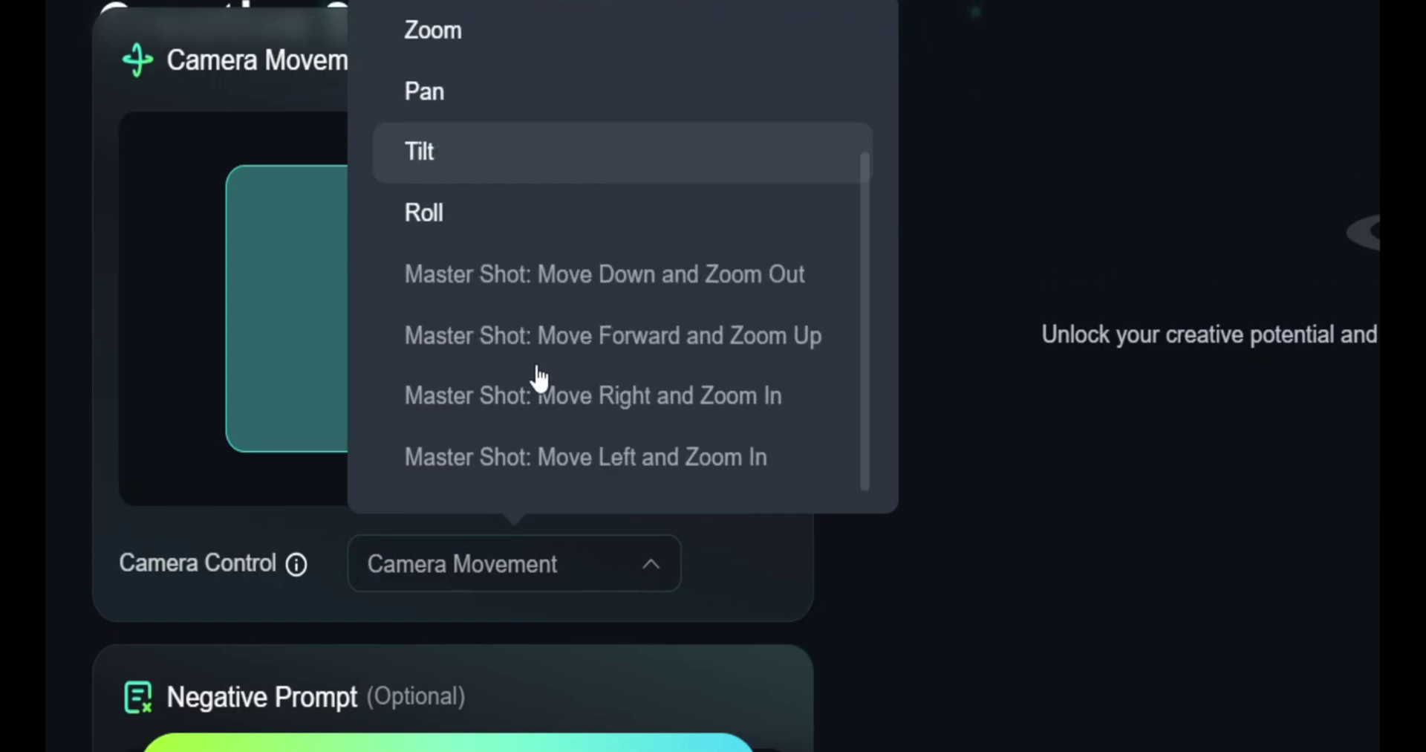
mouse_move(535, 363)
scroll(535, 364, up, 3)
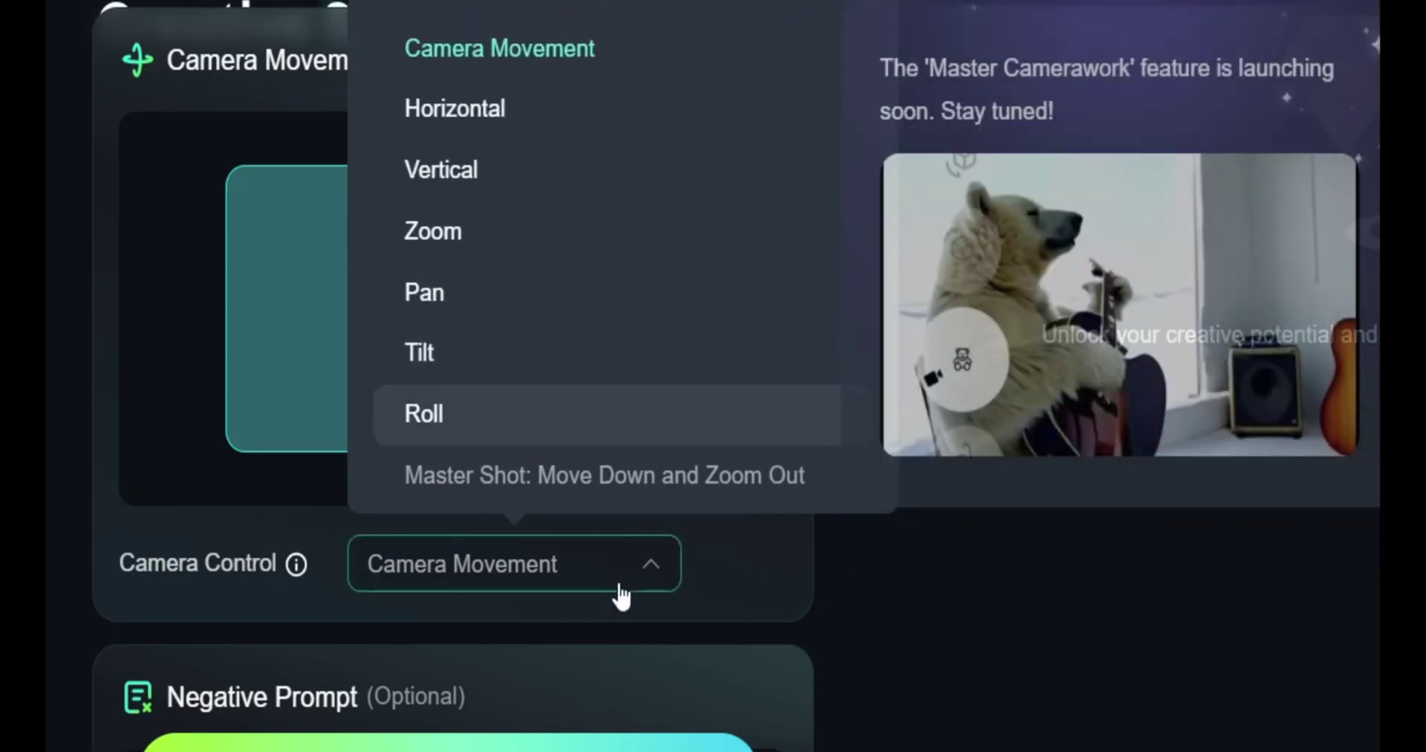
click(637, 566)
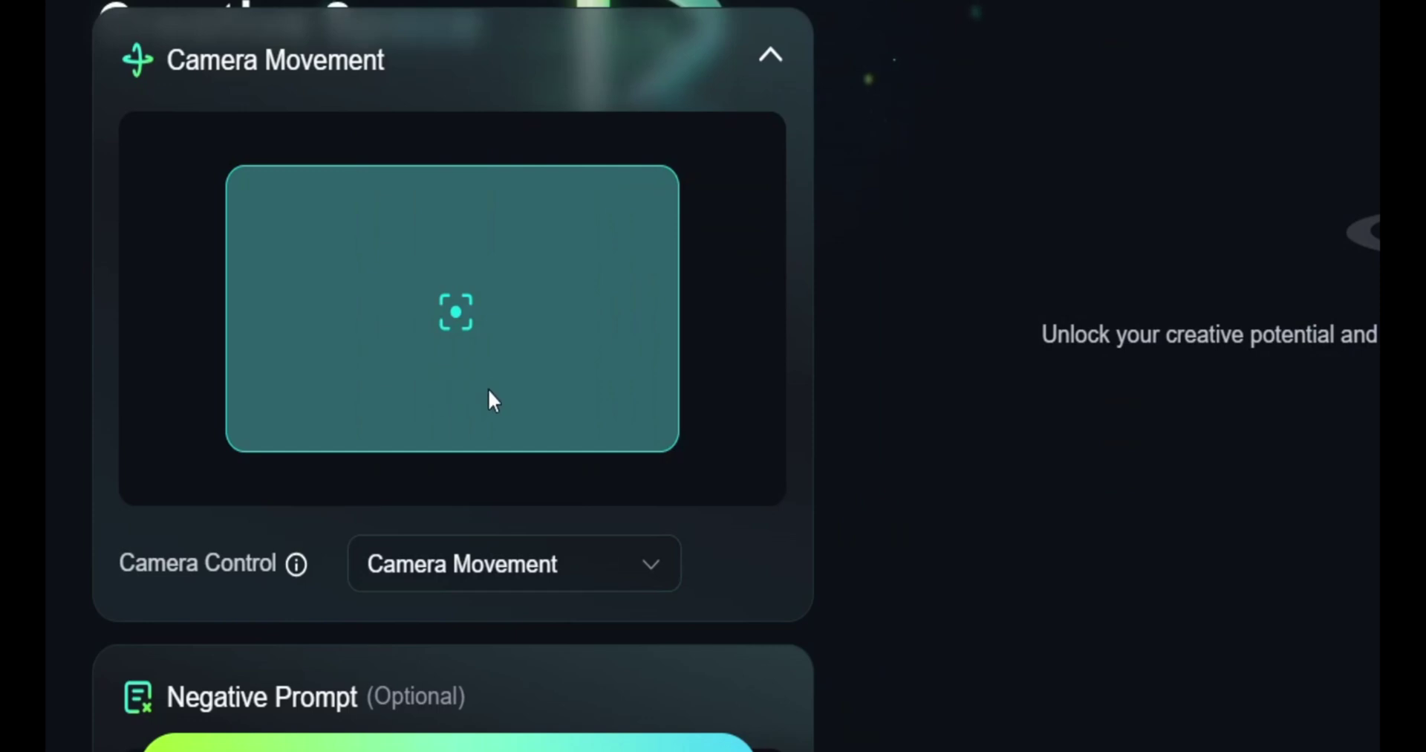
scroll(491, 401, down, 4)
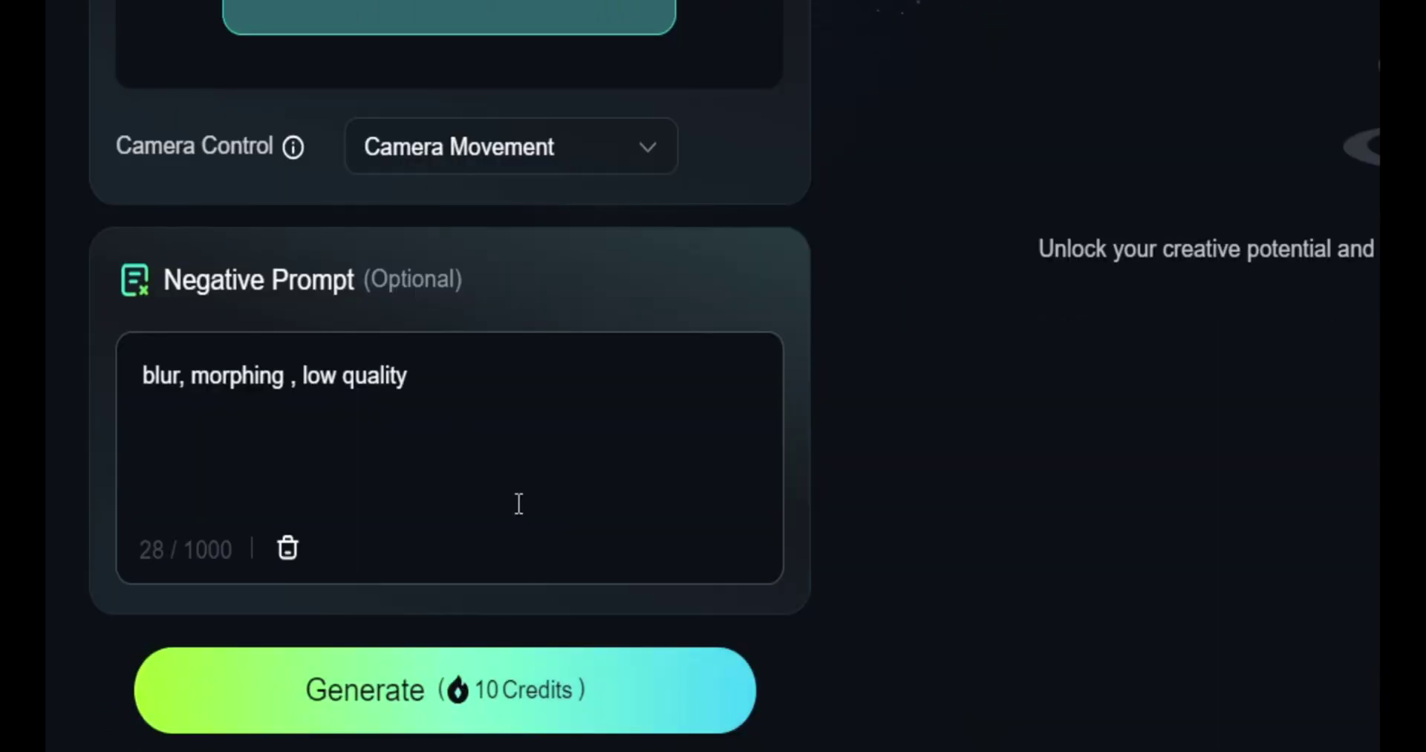
Generate the 10-credit Mars astronaut clip with negative prompt 'blur, morphing , low quality'
click(436, 704)
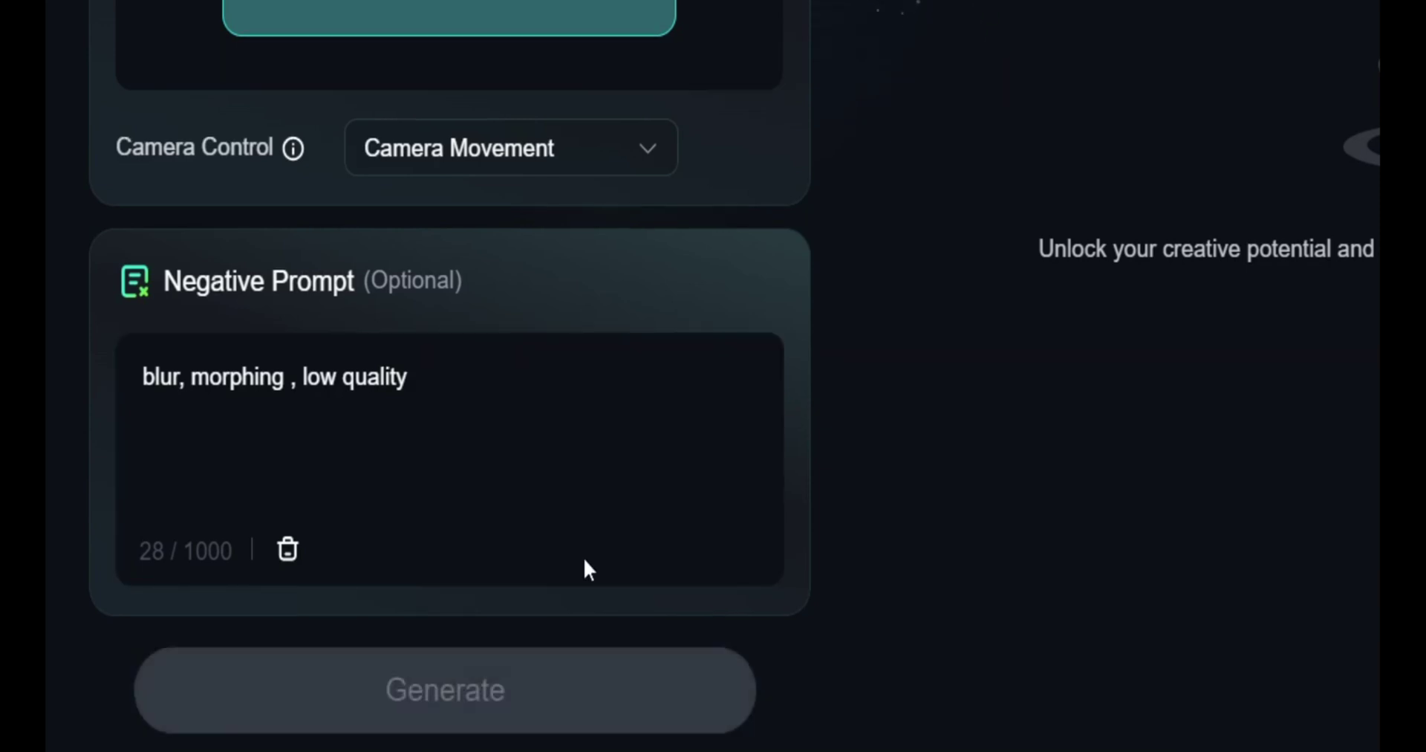
scroll(582, 561, up, 2)
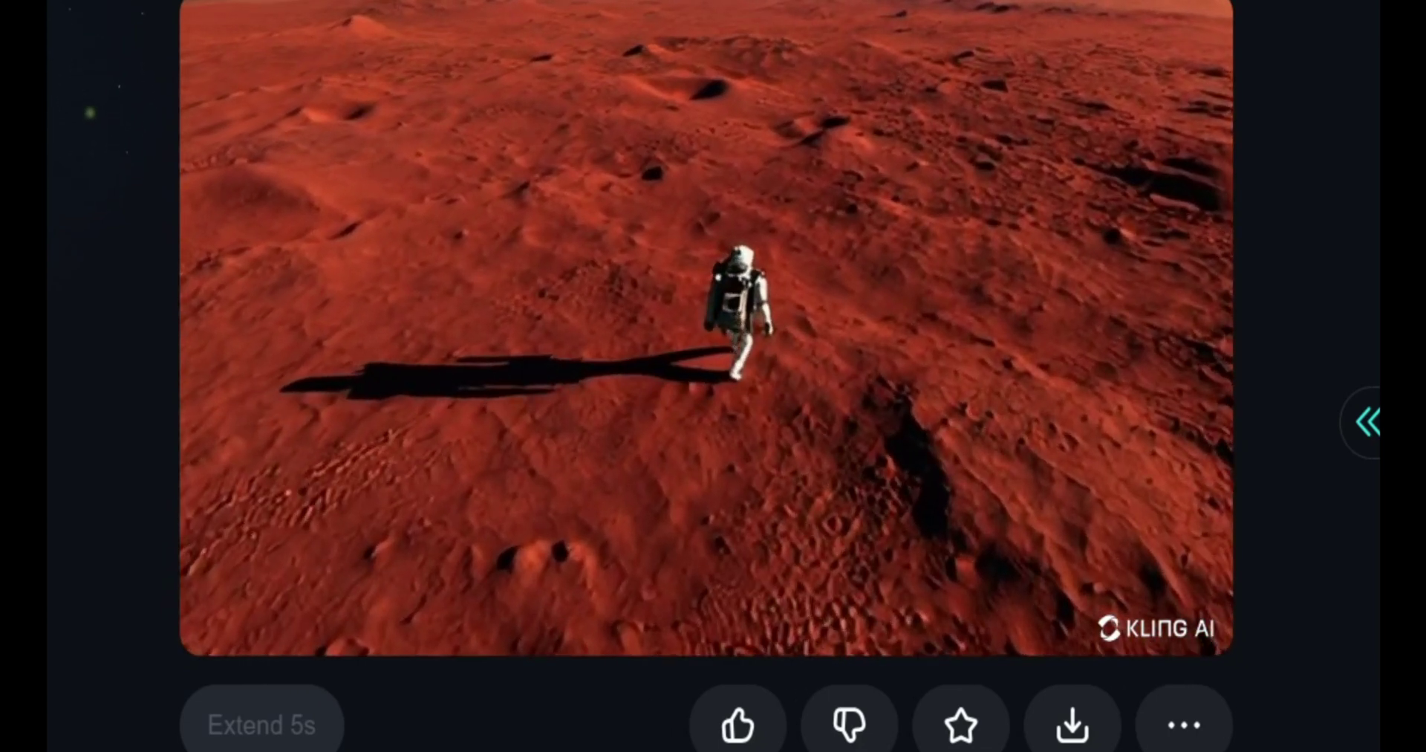
mouse_move(712, 425)
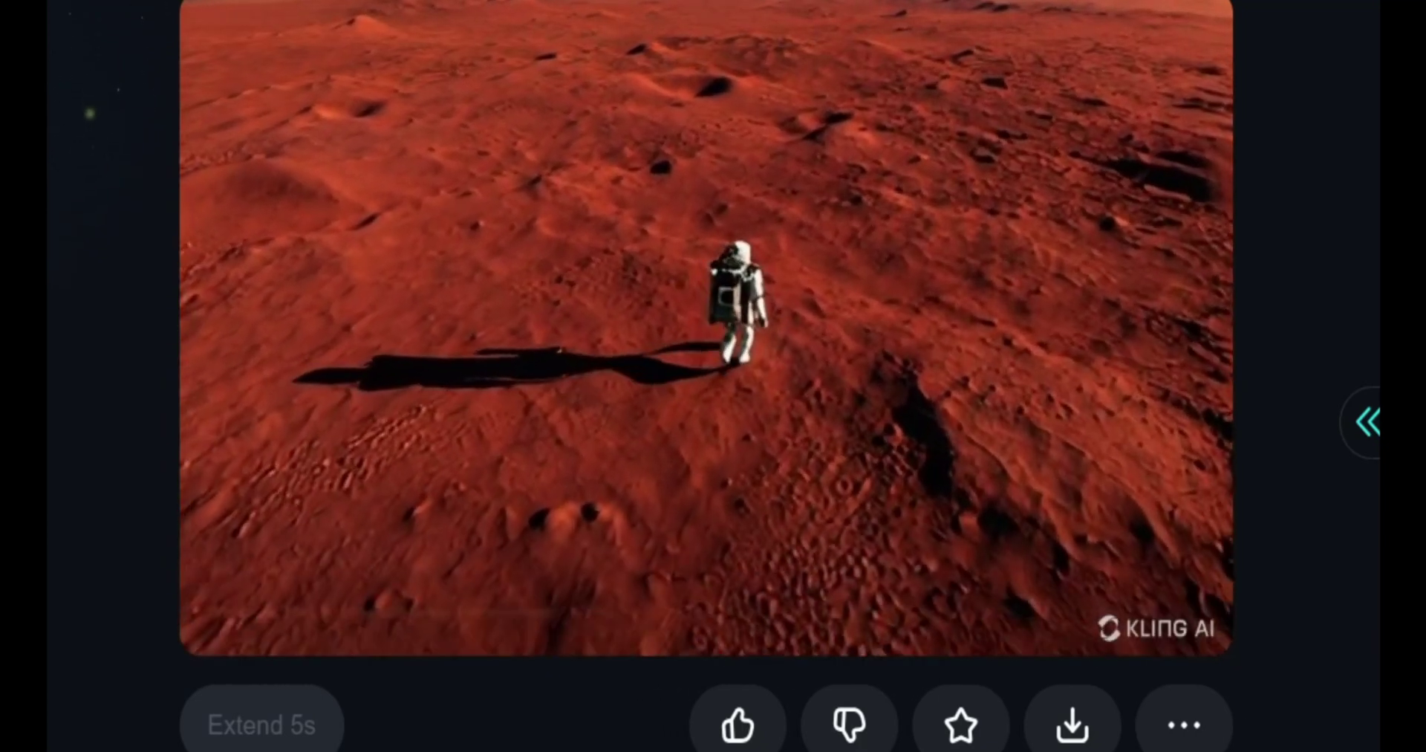
scroll(617, 198, down, 3)
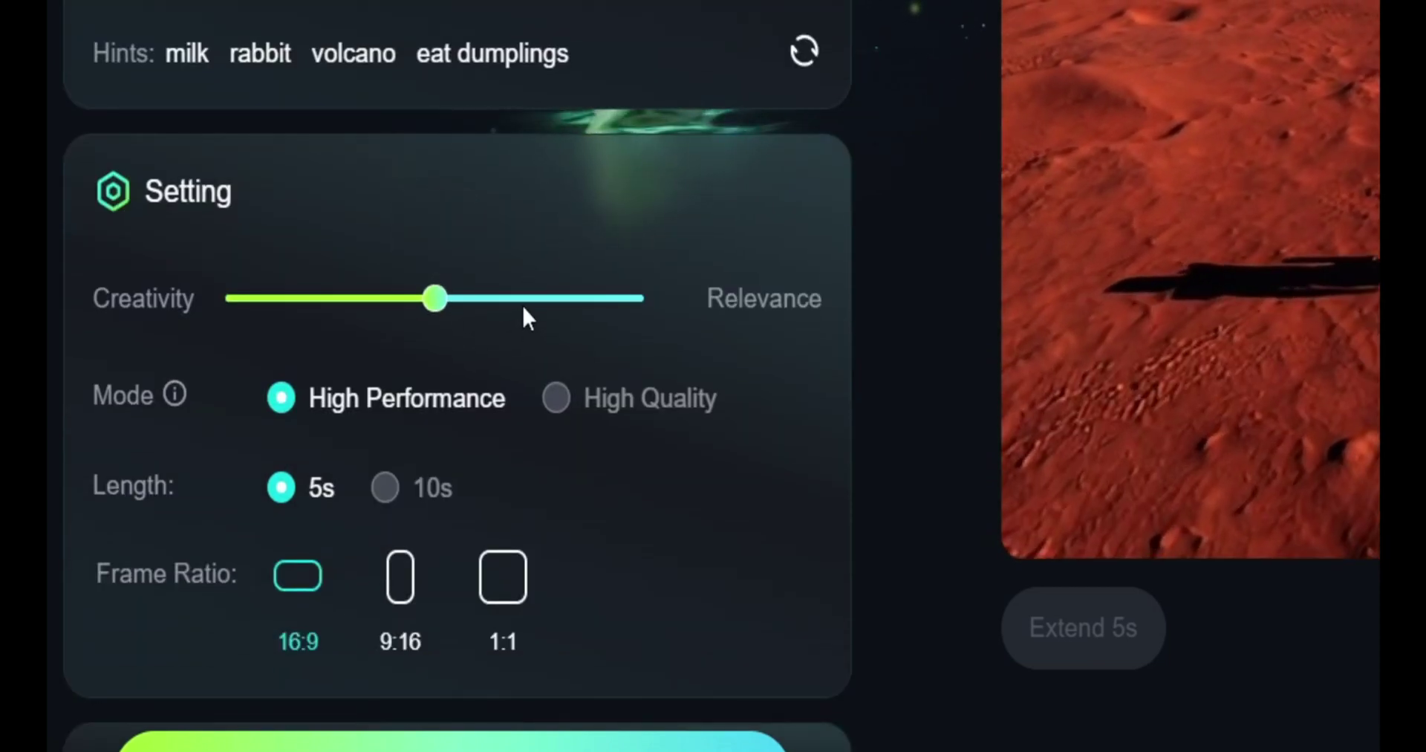
Move the Creativity/Relevance slider for the dog-on-motorbike prompt toward Relevance, about 0.65
scroll(524, 320, down, 10)
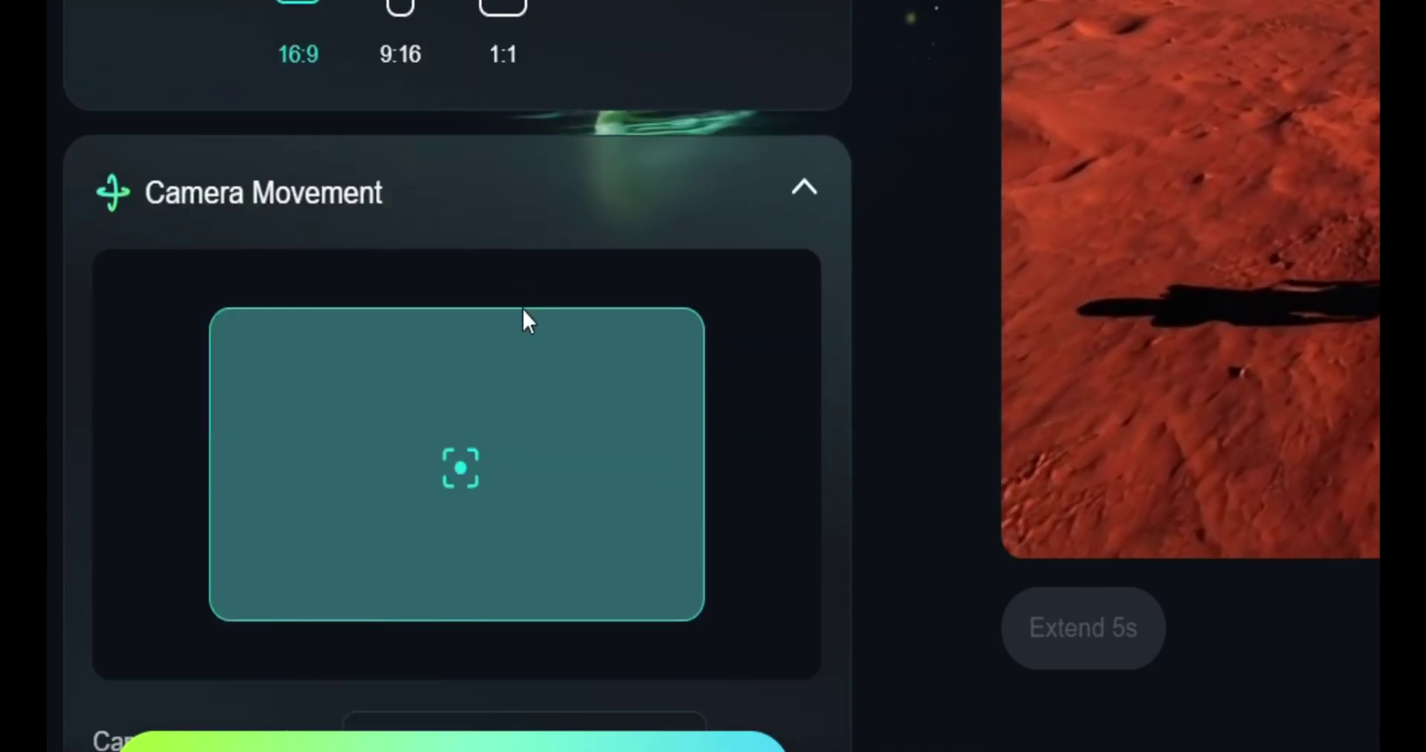
scroll(524, 319, up, 3)
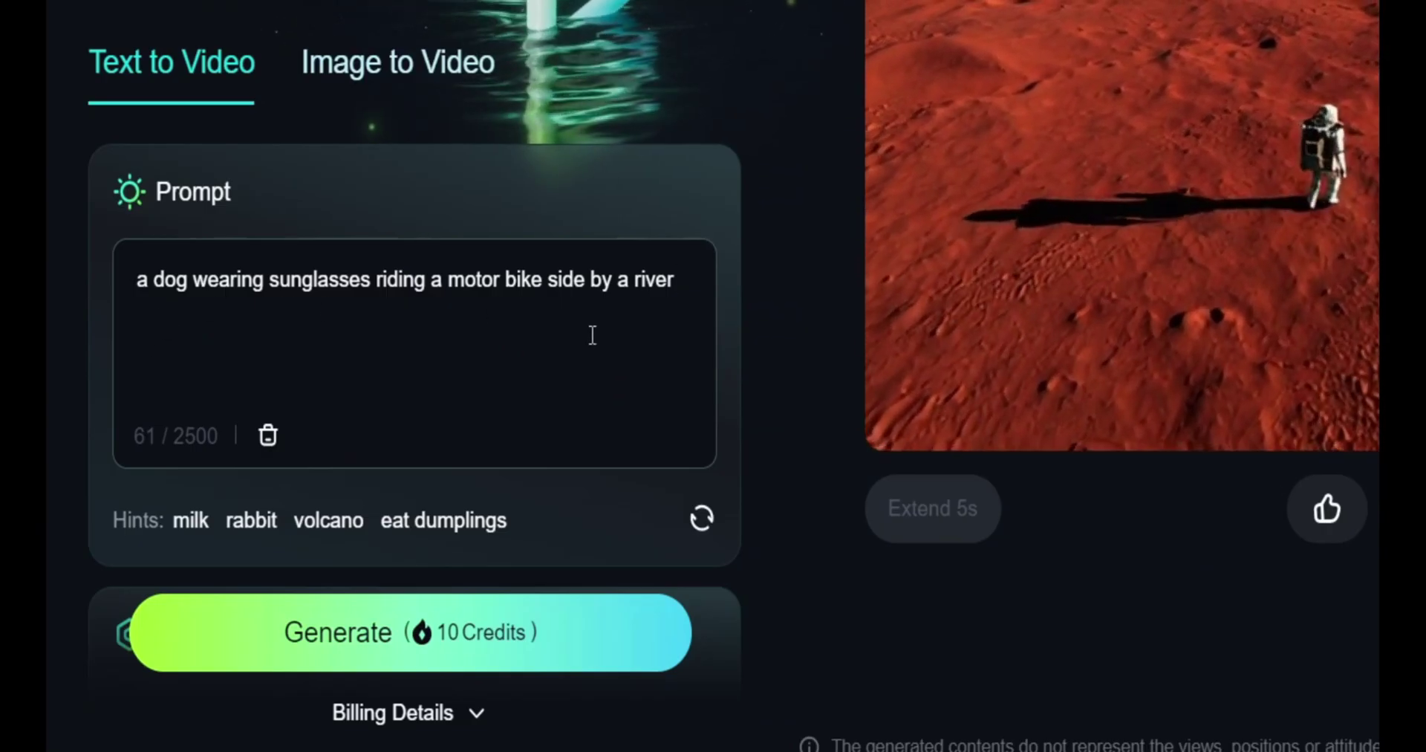
scroll(592, 332, down, 6)
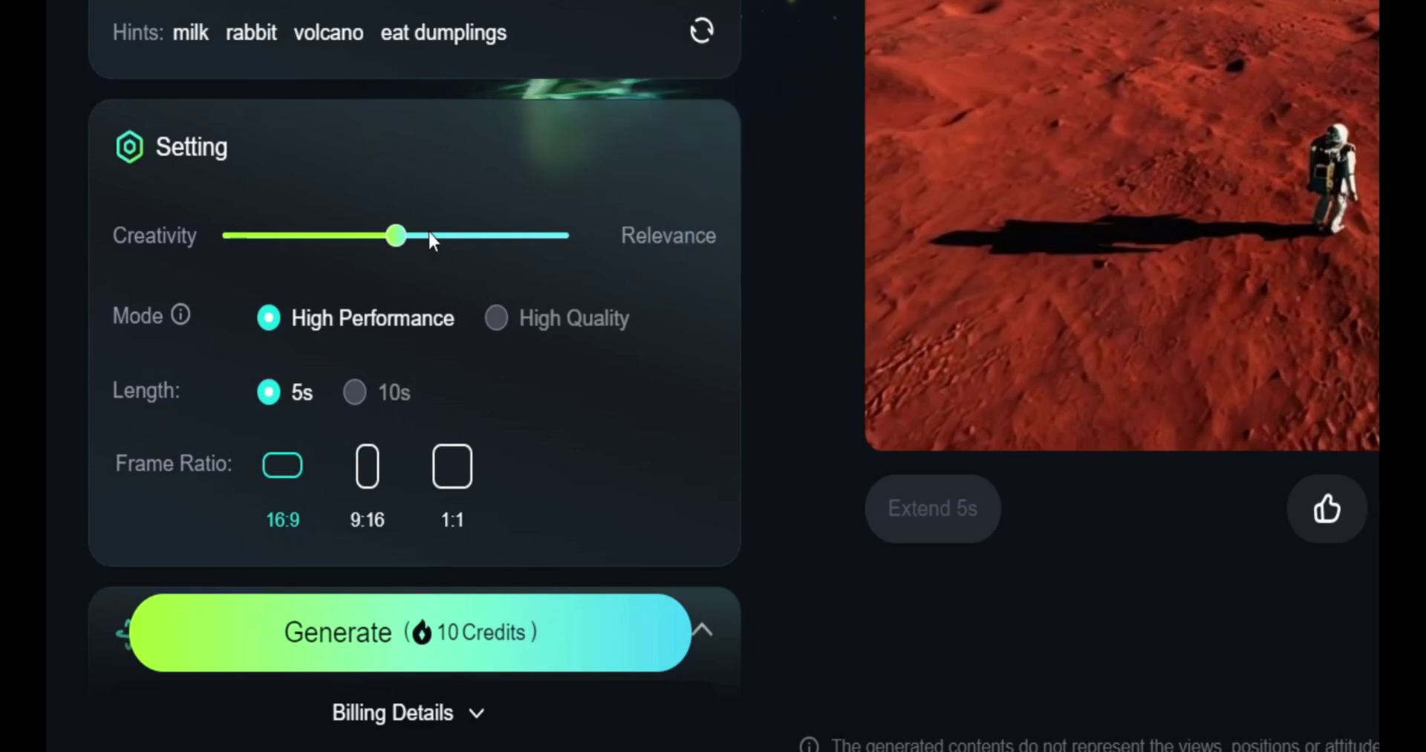
drag(437, 238, 485, 248)
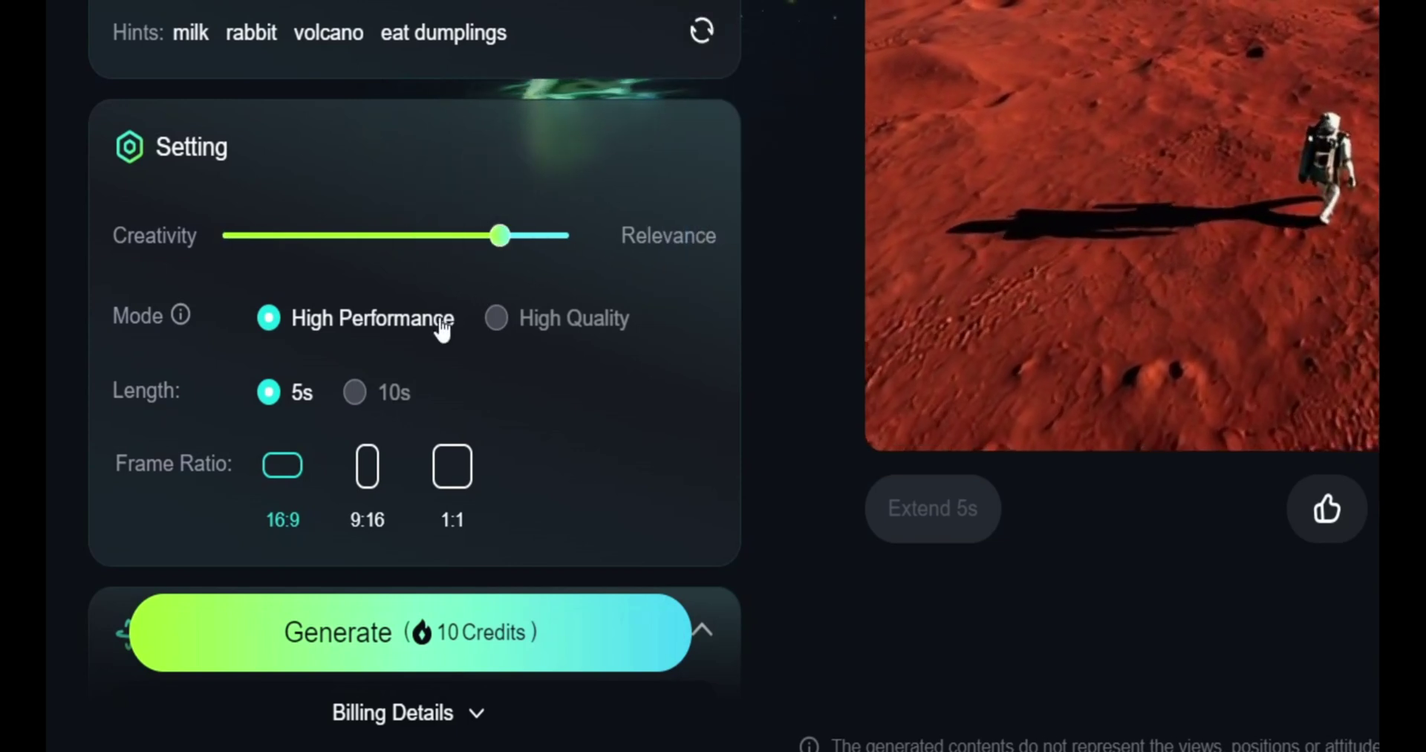
scroll(436, 325, down, 10)
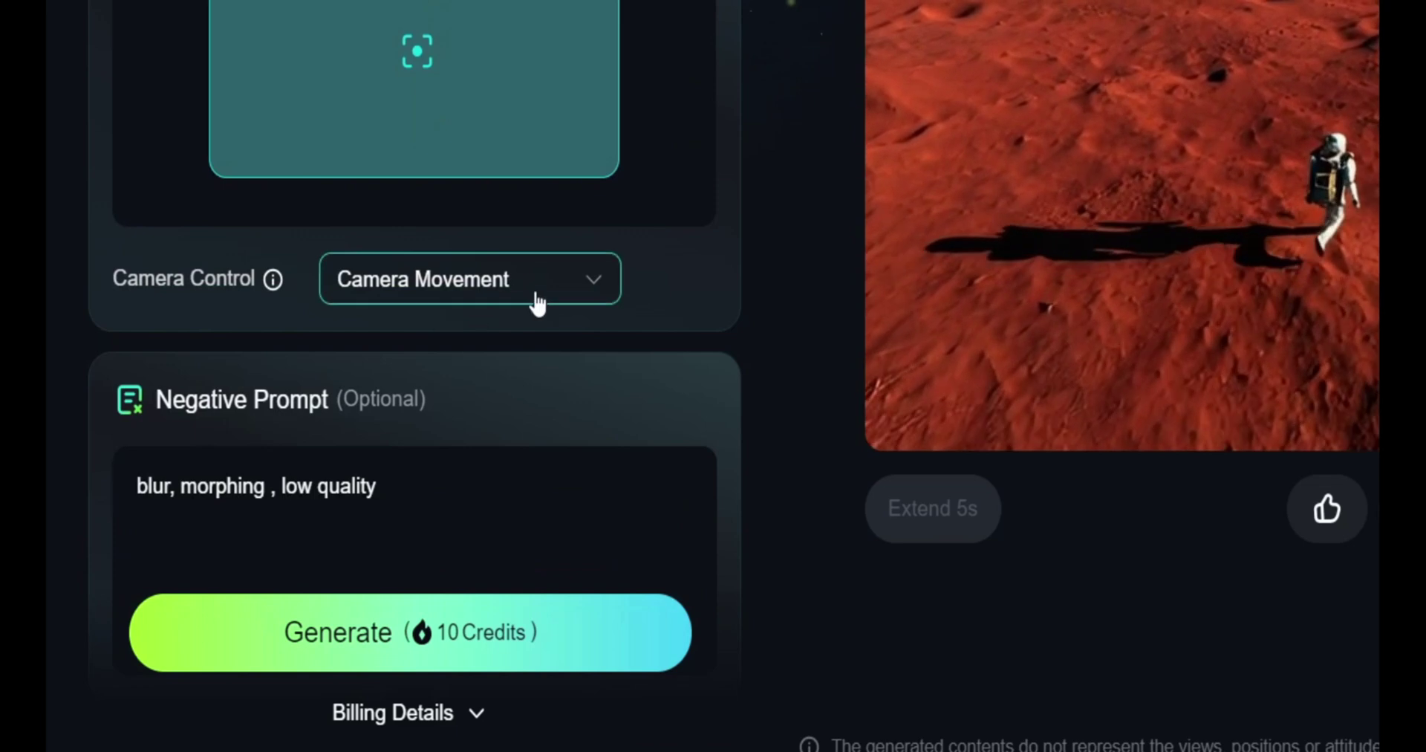
Set Camera Control to Pan at 0.1 and generate the dog-on-motorbike clip
click(536, 303)
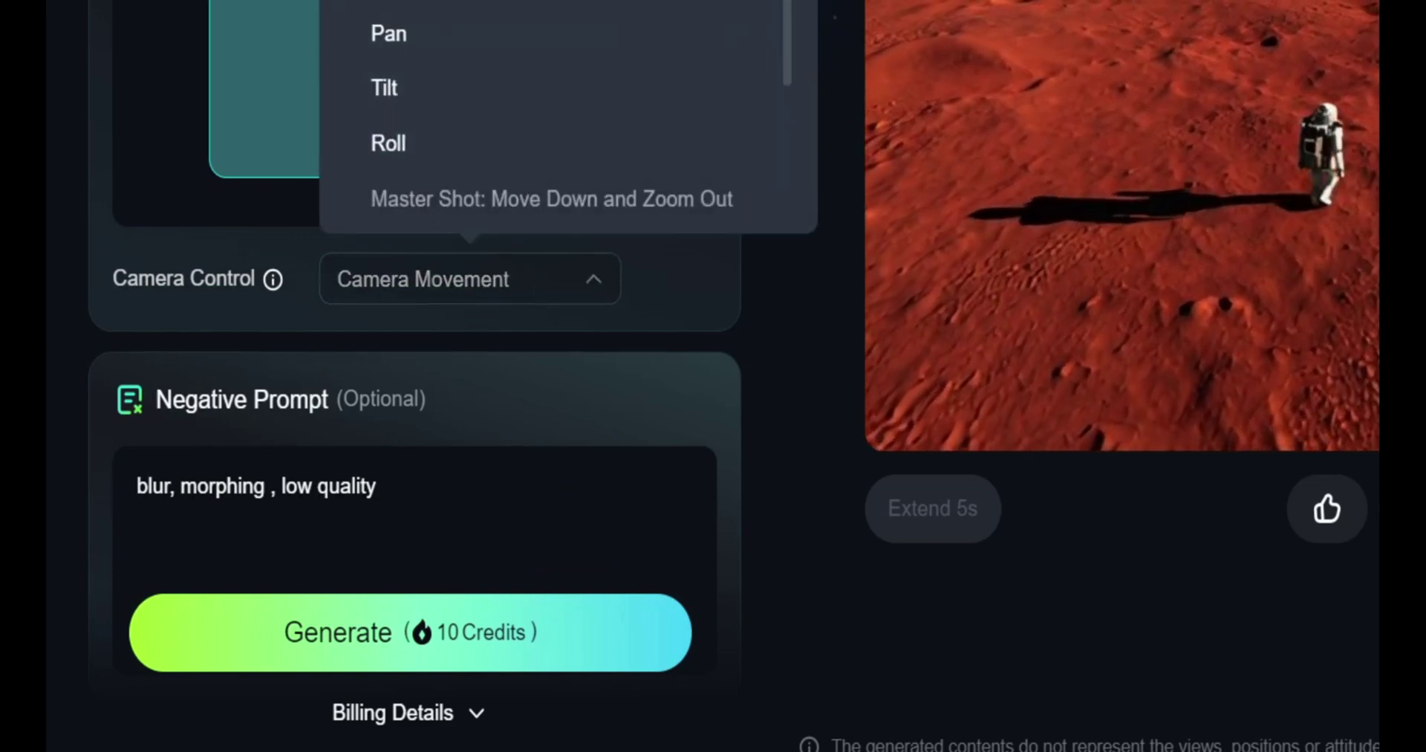
click(410, 47)
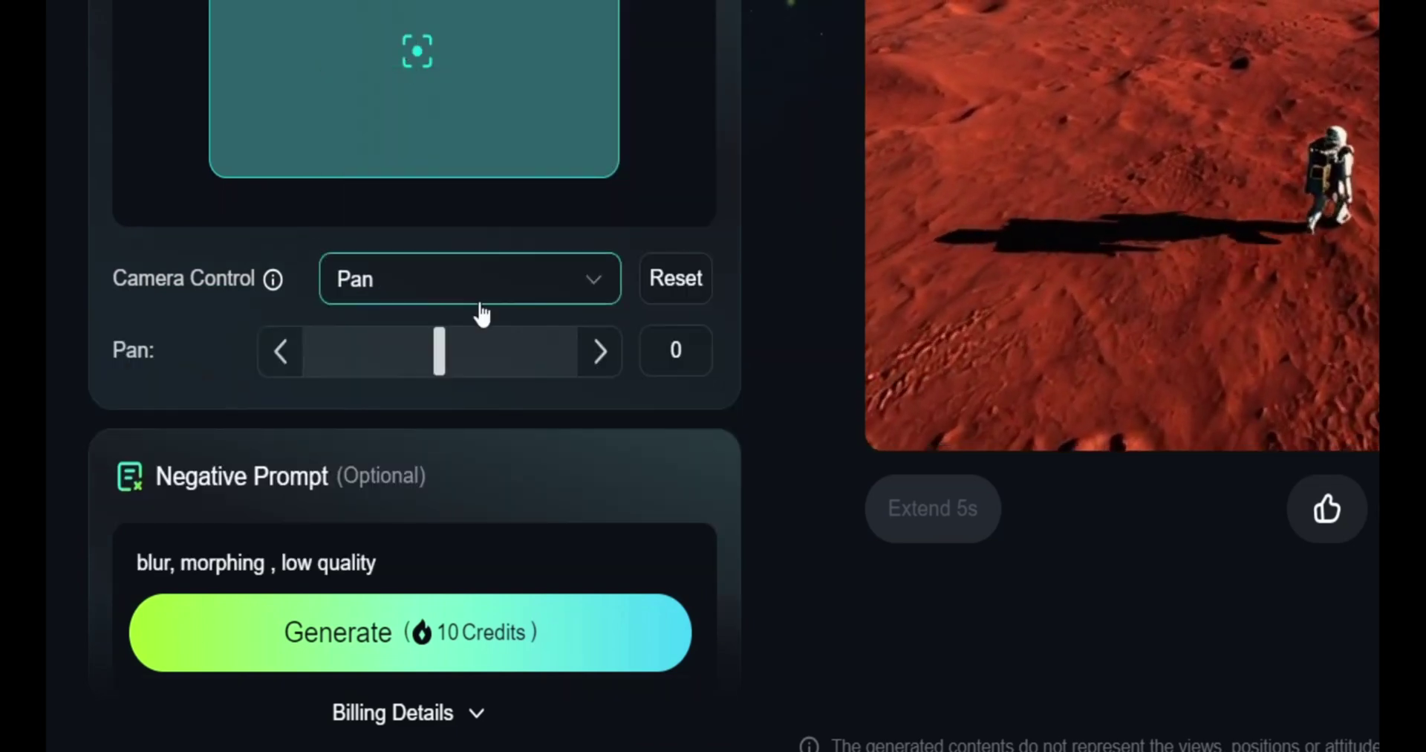
drag(446, 370, 447, 370)
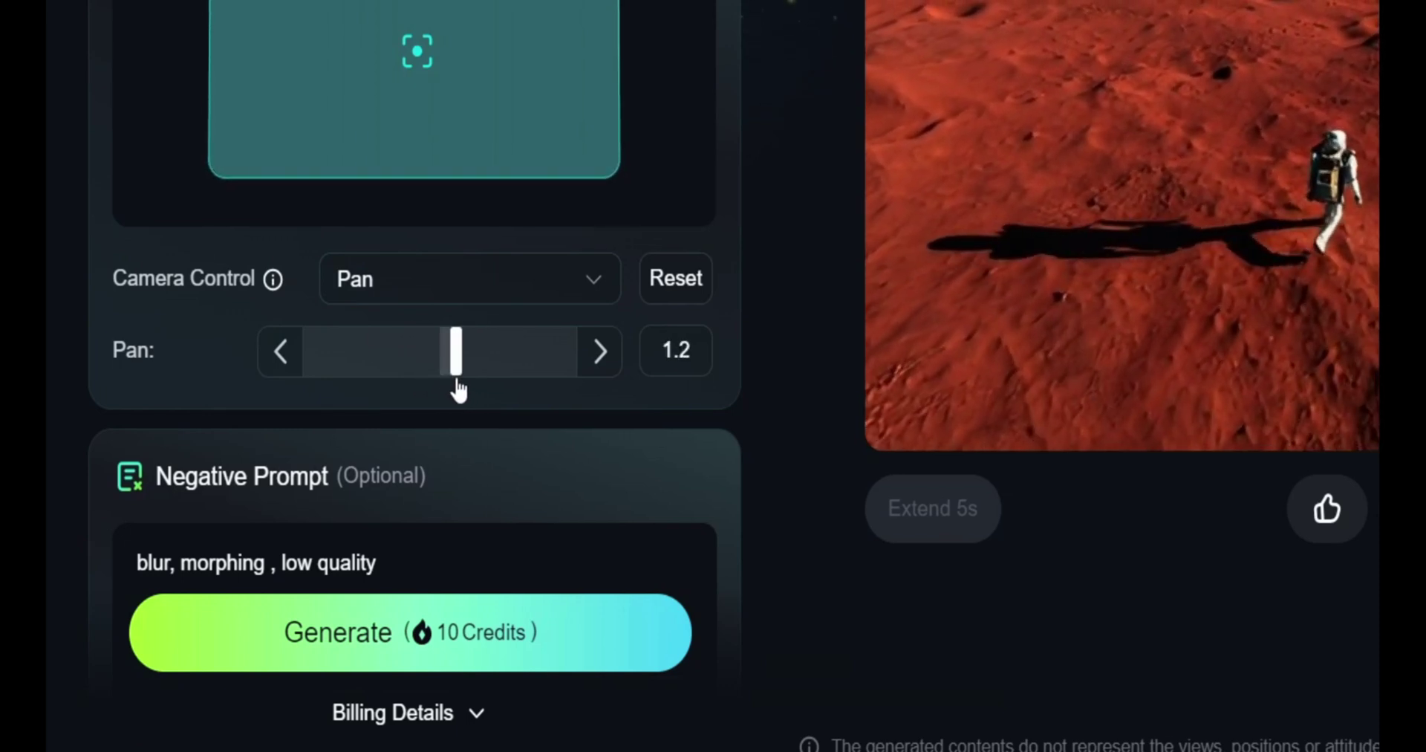
drag(476, 384, 487, 385)
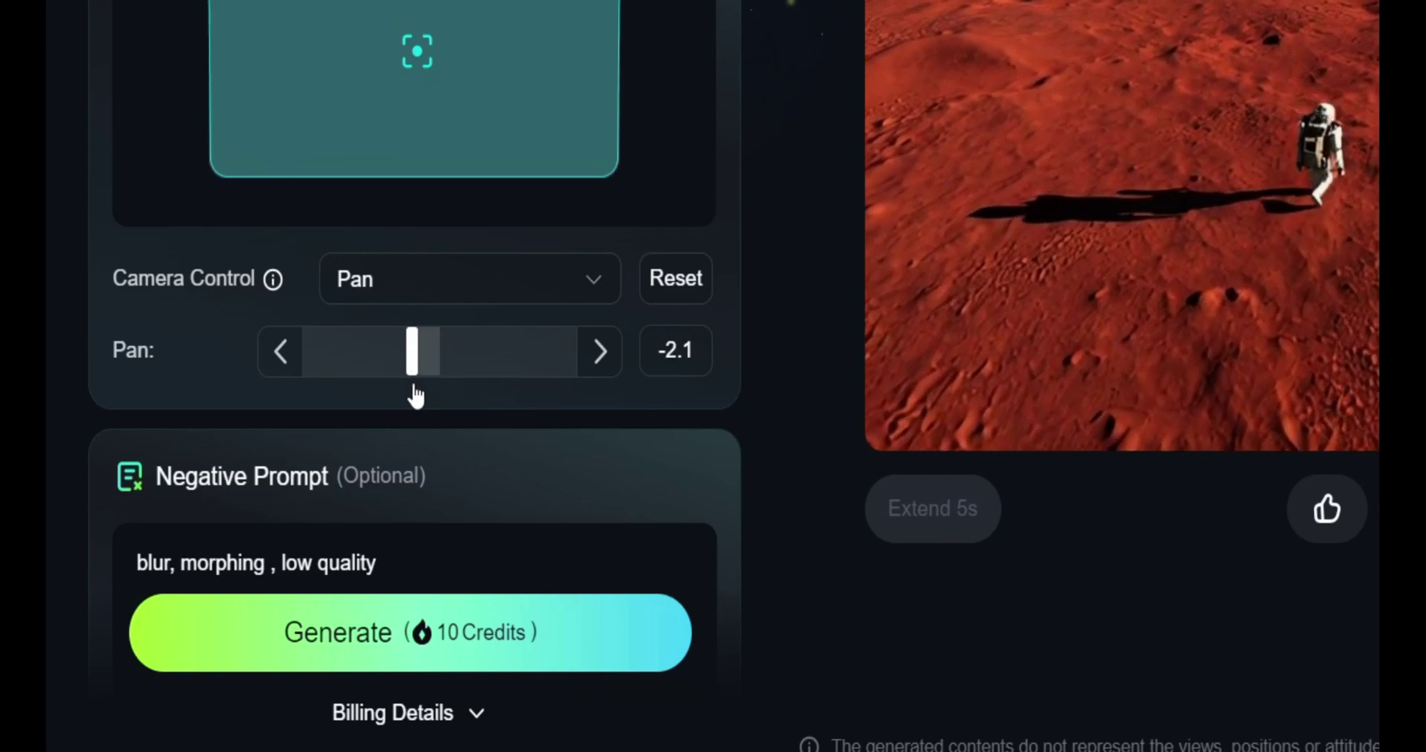
click(442, 388)
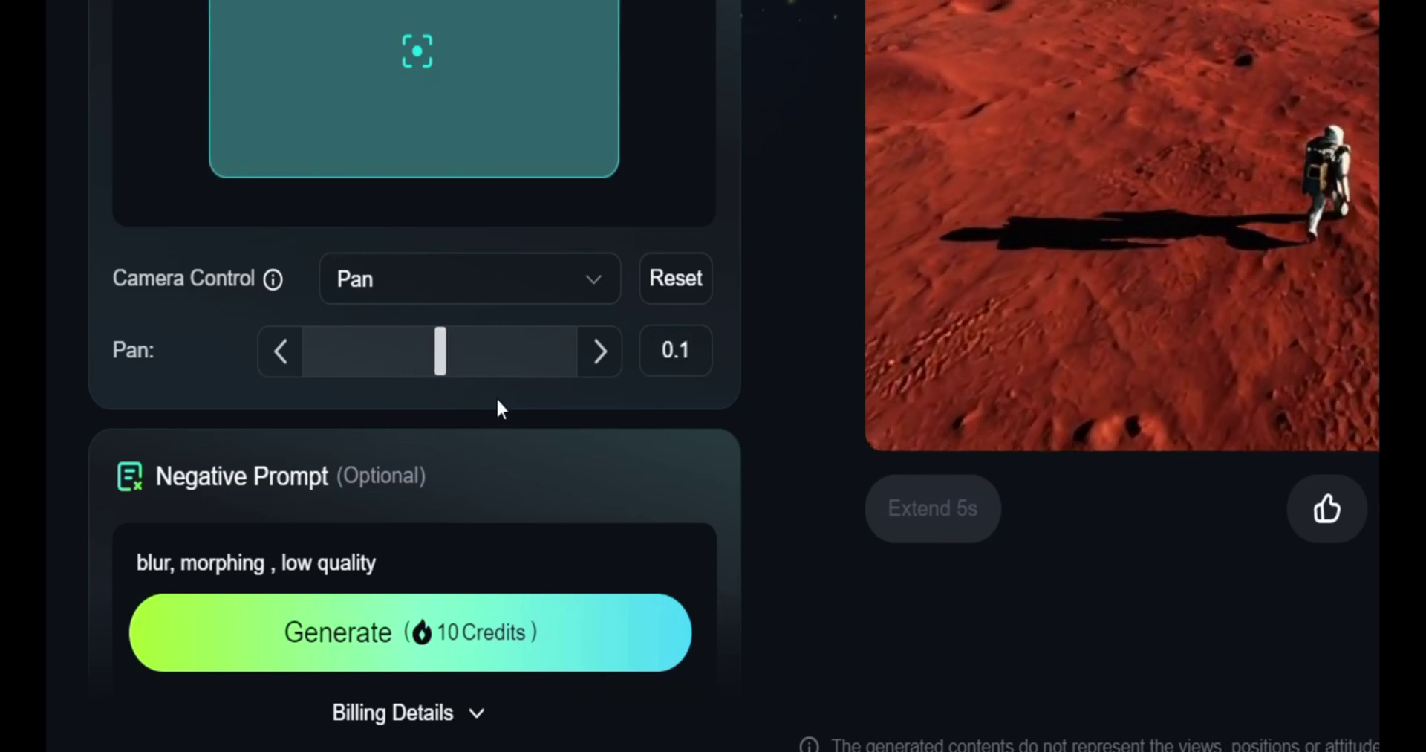
scroll(496, 401, down, 3)
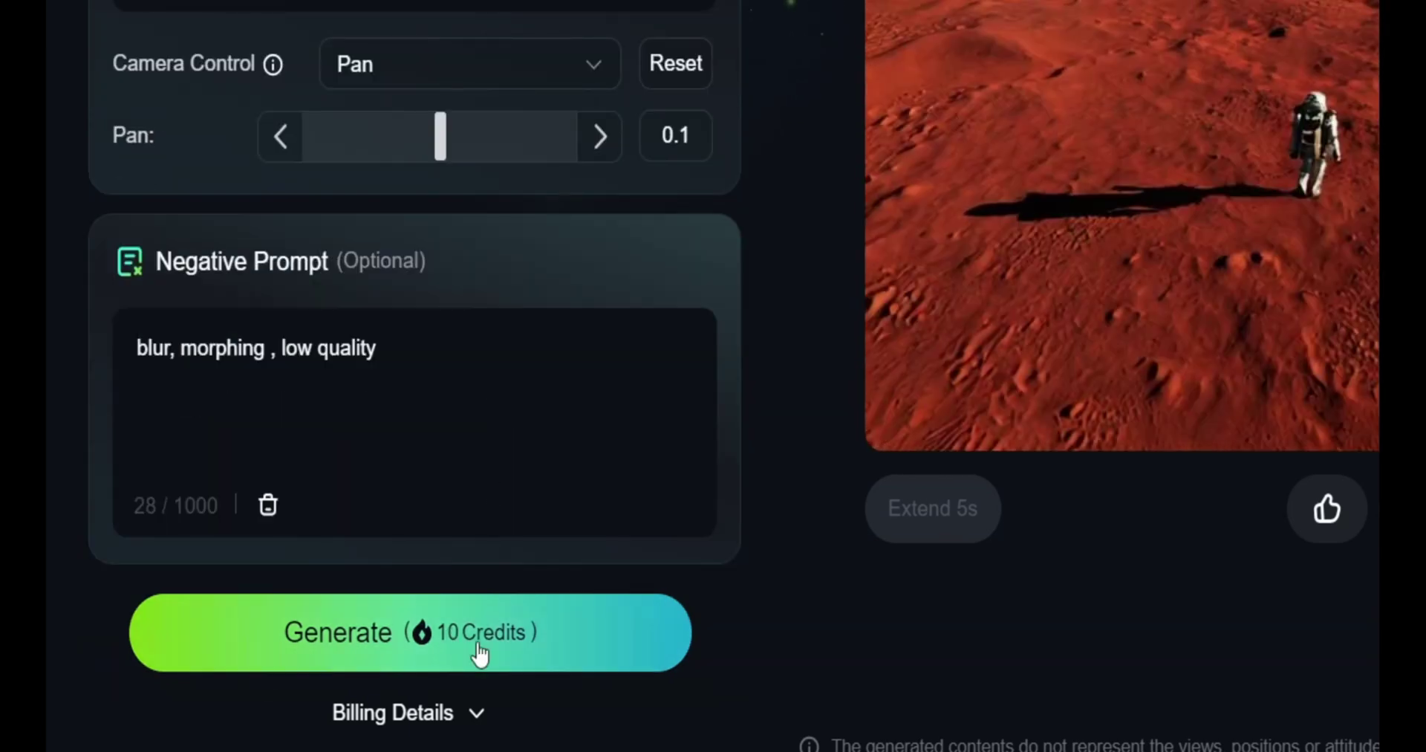
click(443, 645)
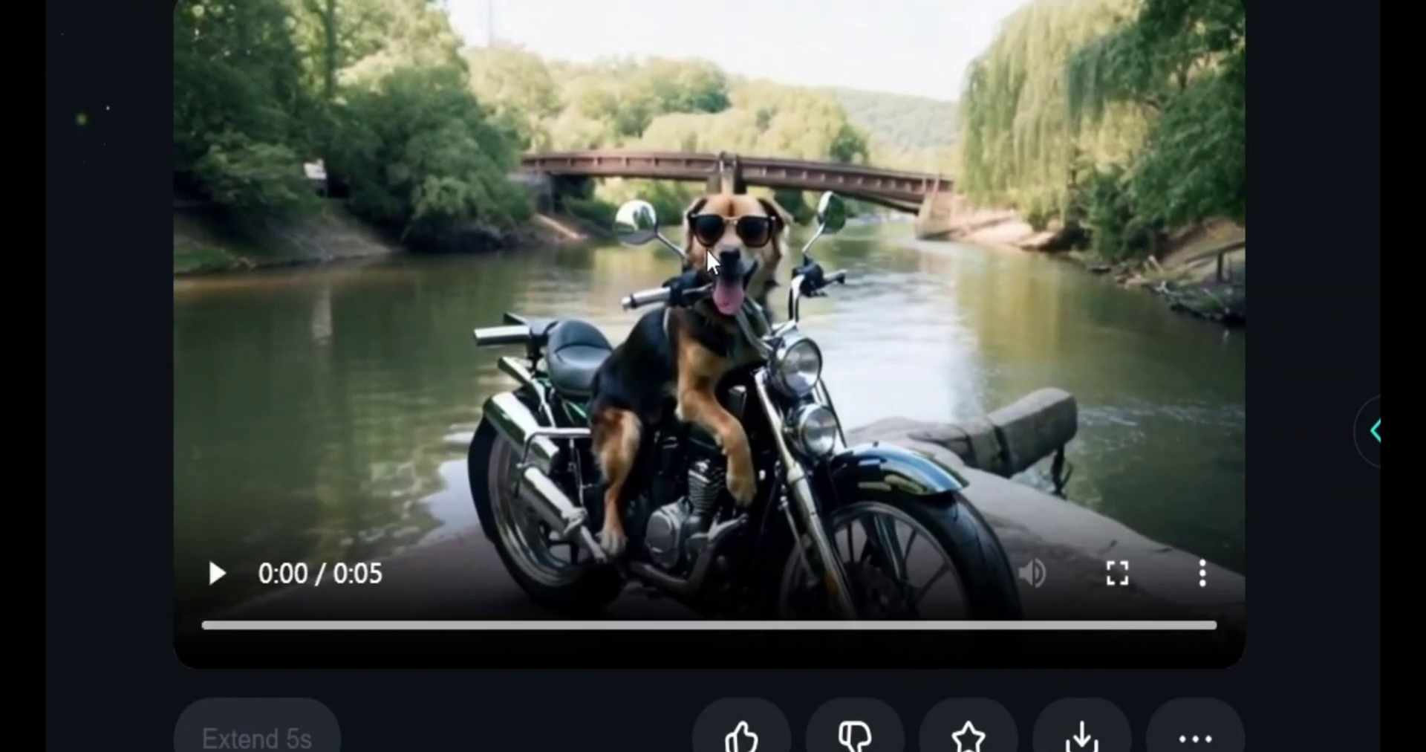
Replay the finished 5-second dog-on-motorbike clip in the results
click(706, 247)
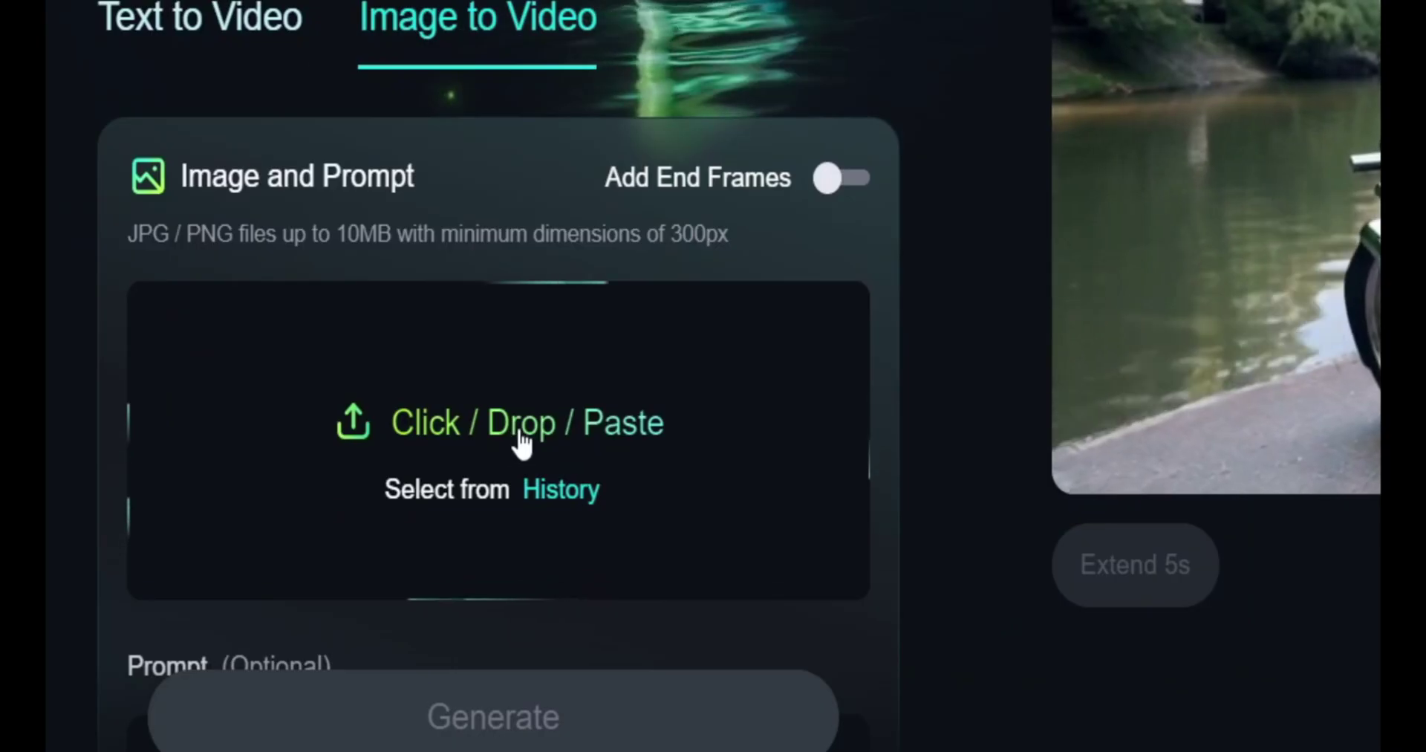
Collapse Camera Movement and generate the 'an astronaut floating in space , cinematic' image-to-video clip
scroll(522, 443, down, 5)
scroll(516, 439, up, 5)
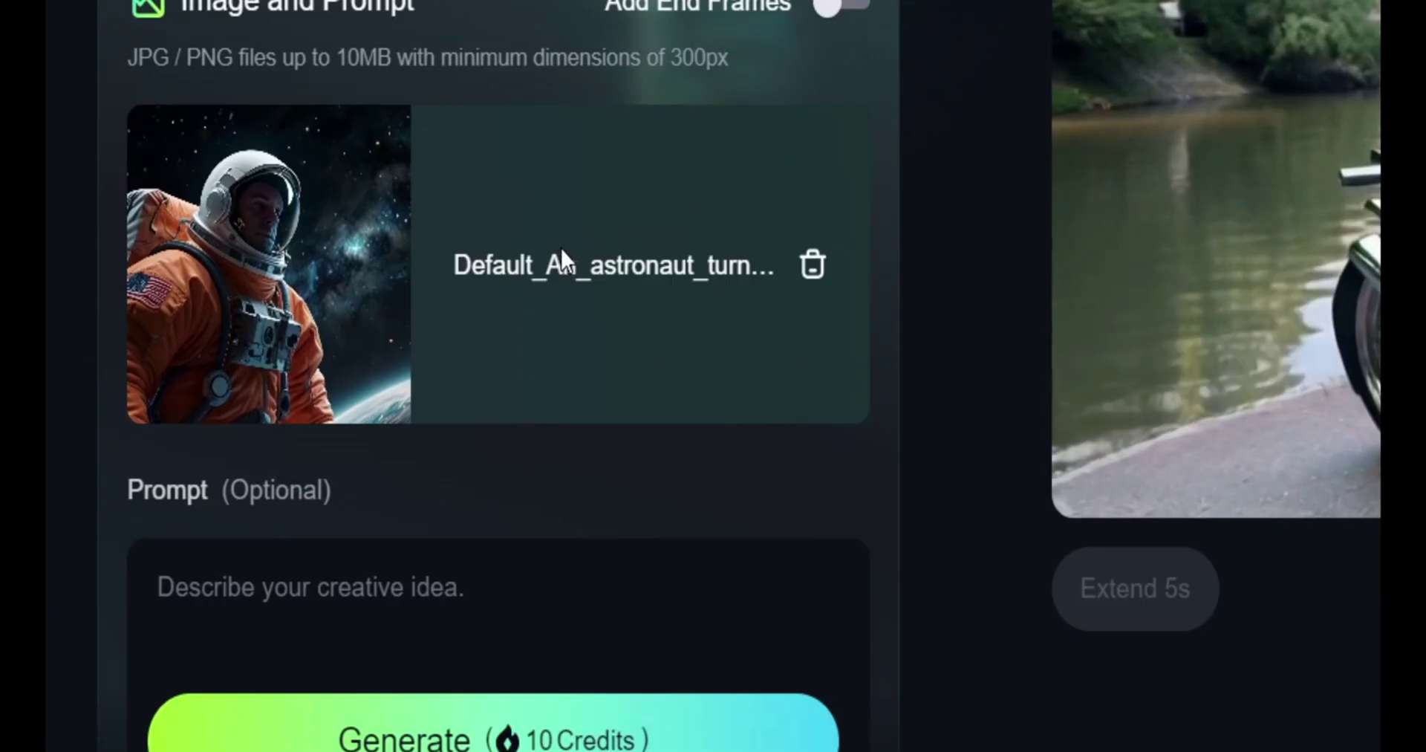
scroll(560, 249, down, 5)
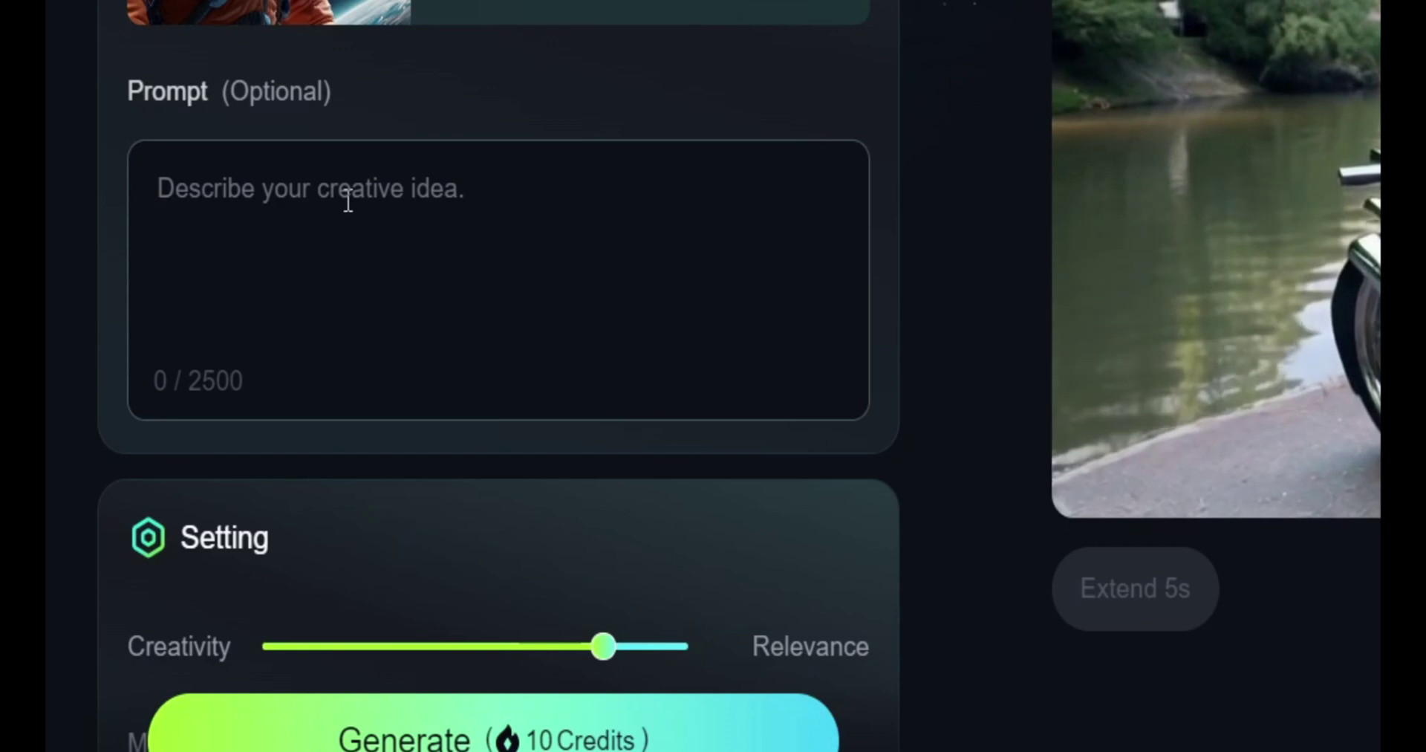
scroll(348, 200, up, 3)
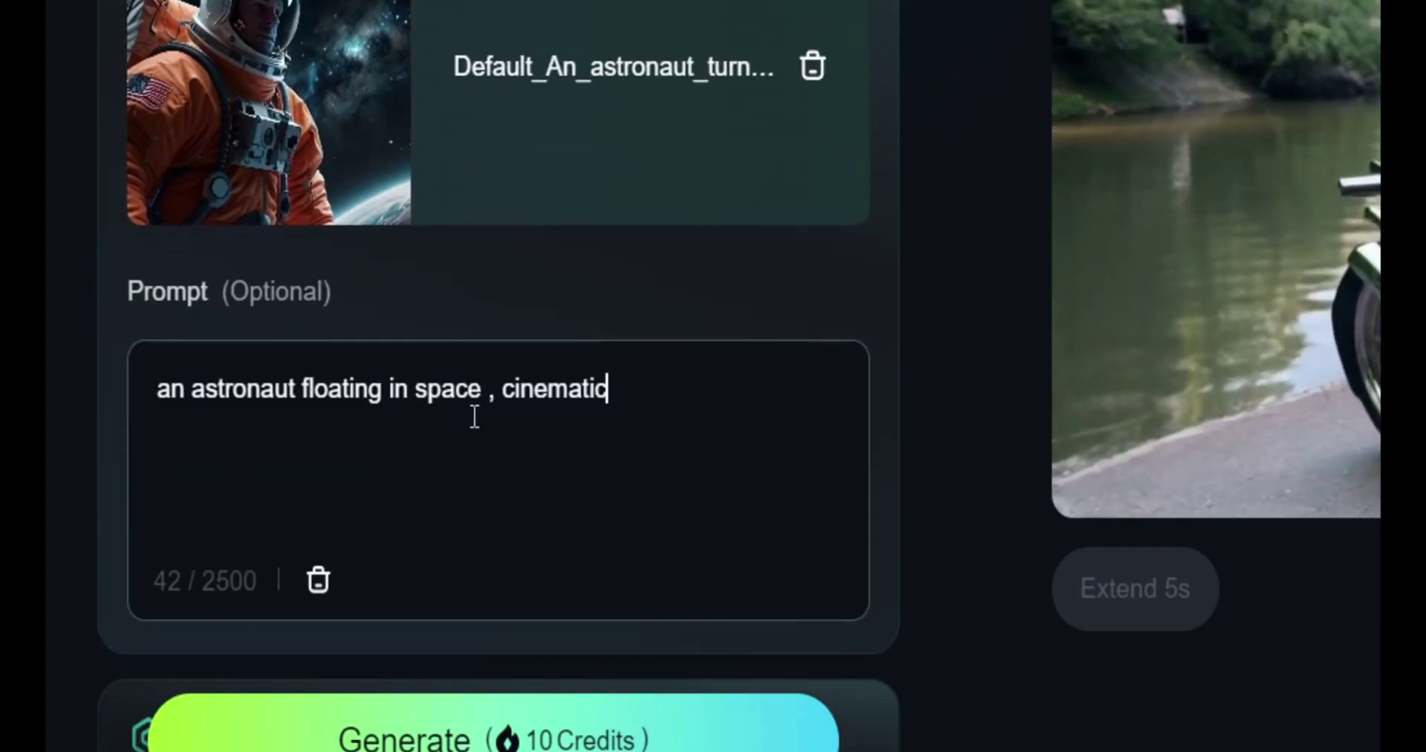
scroll(550, 430, down, 8)
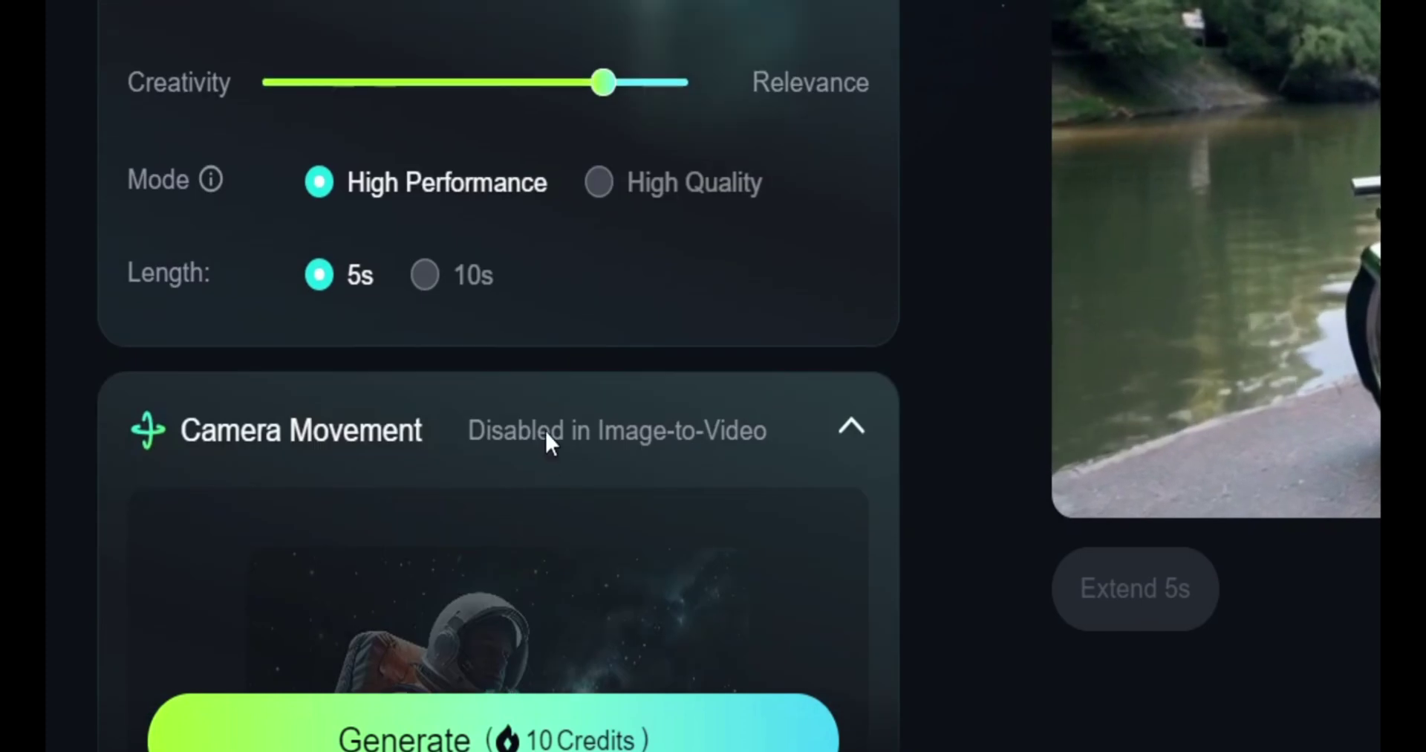
scroll(621, 326, down, 8)
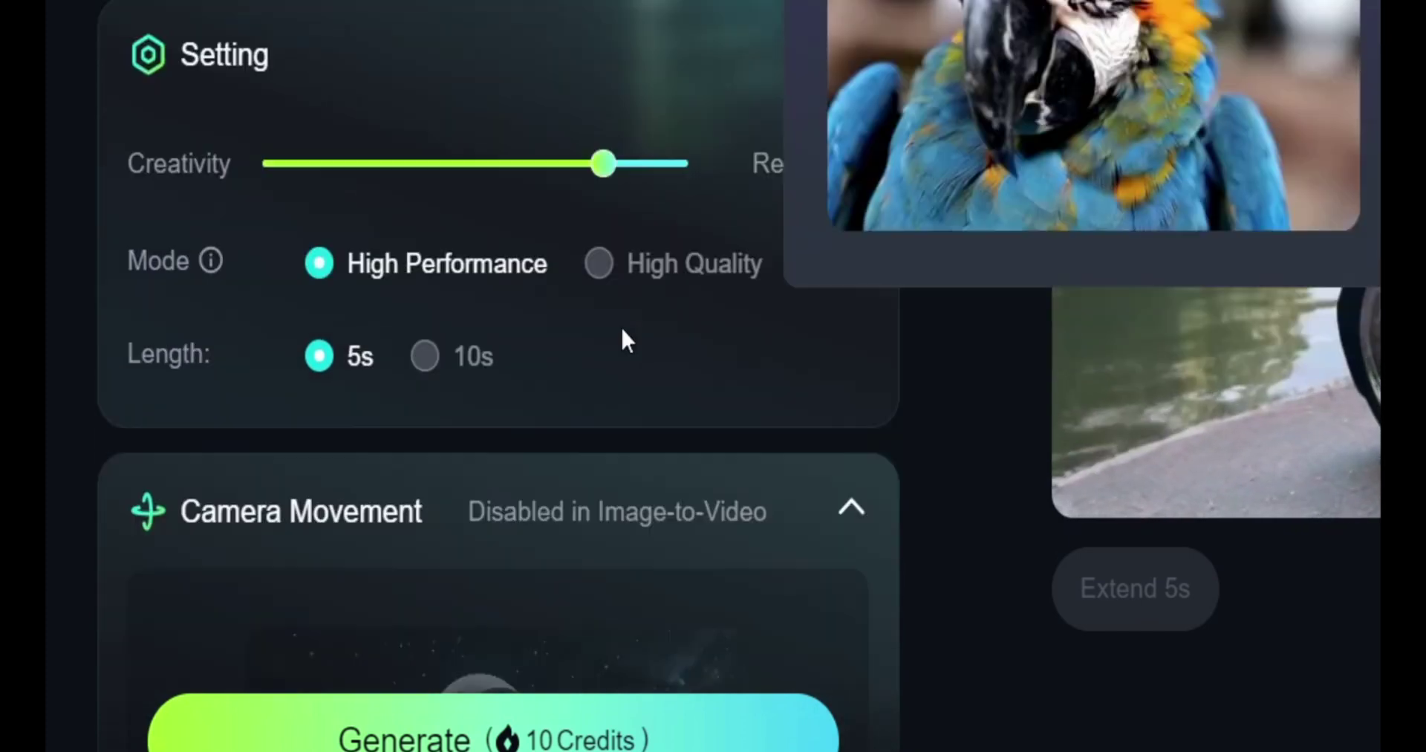
click(624, 11)
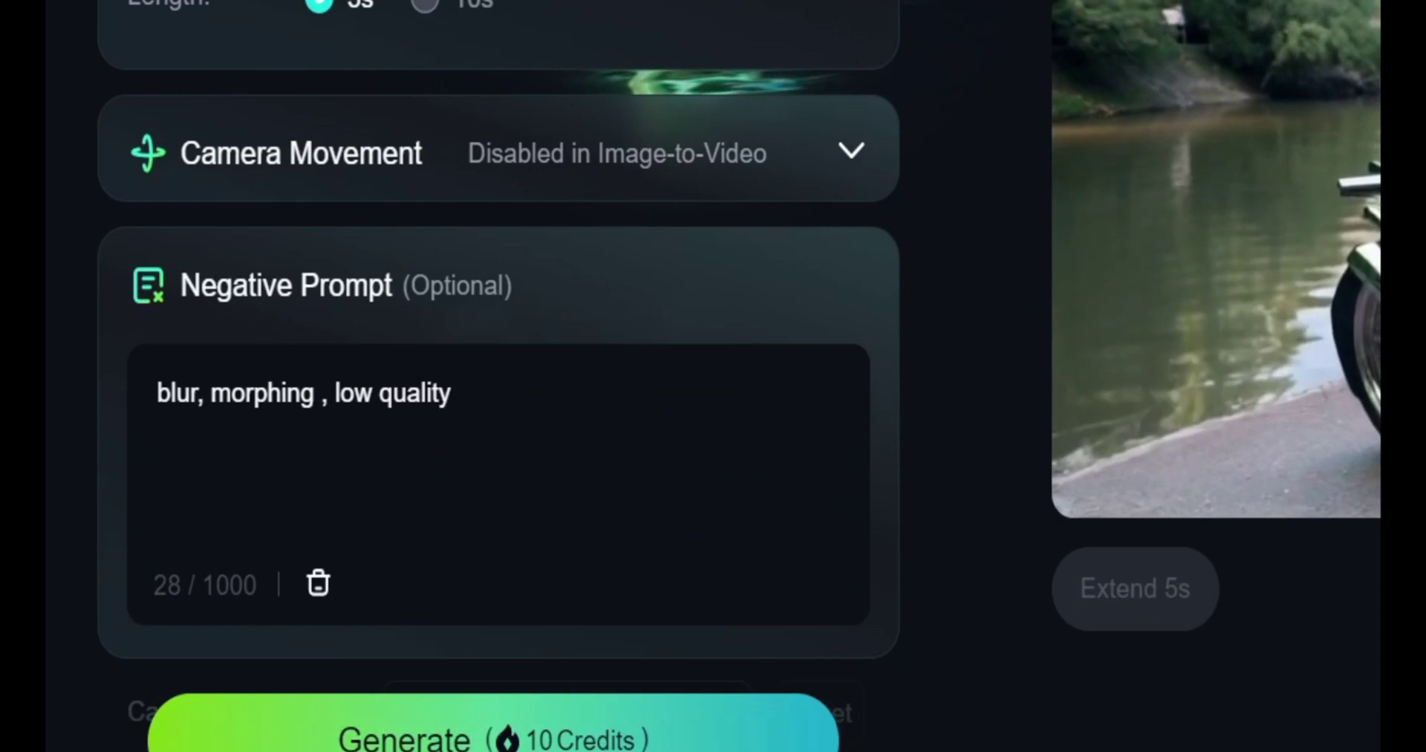
click(607, 712)
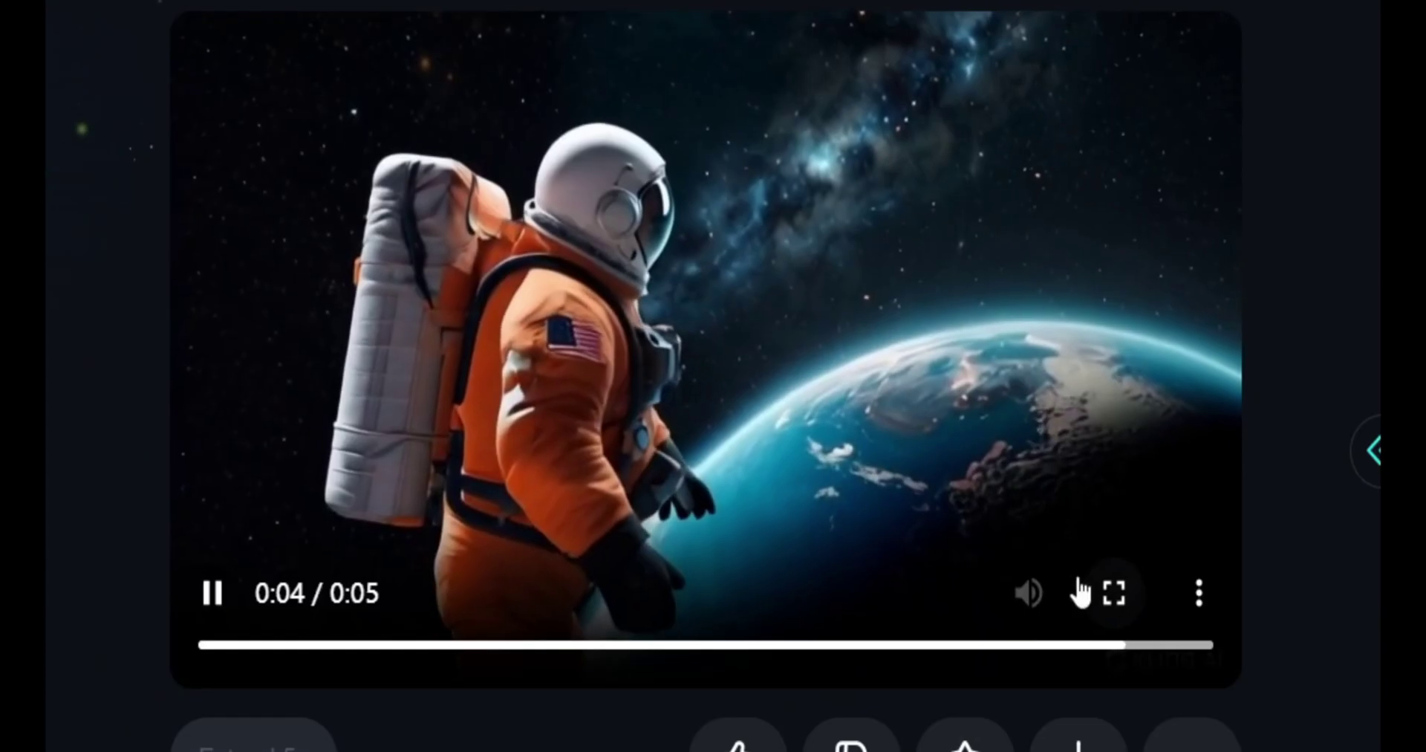